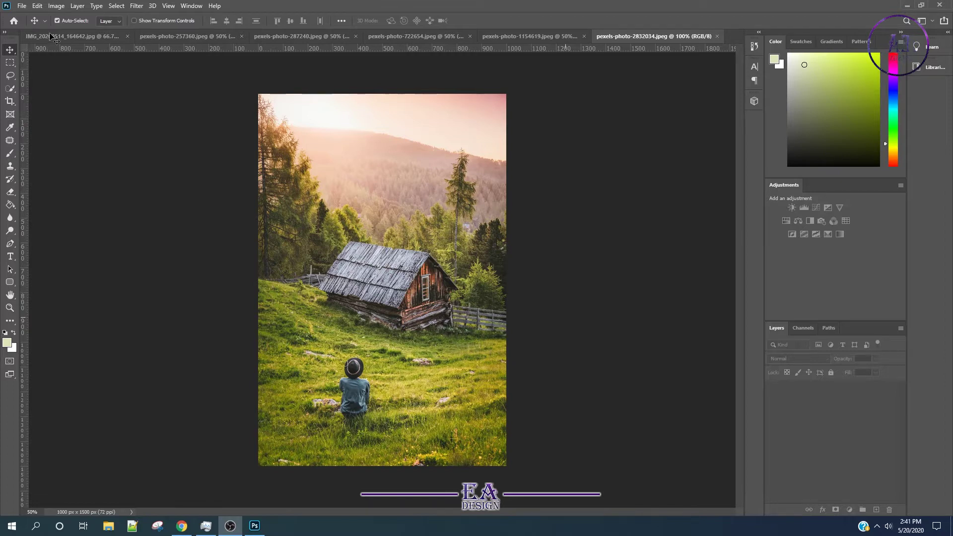
Browse the six open photos, then unlock the cabin photo's Background layer as Layer 0.
{"action": "left_click", "coordinate": [67, 39]}
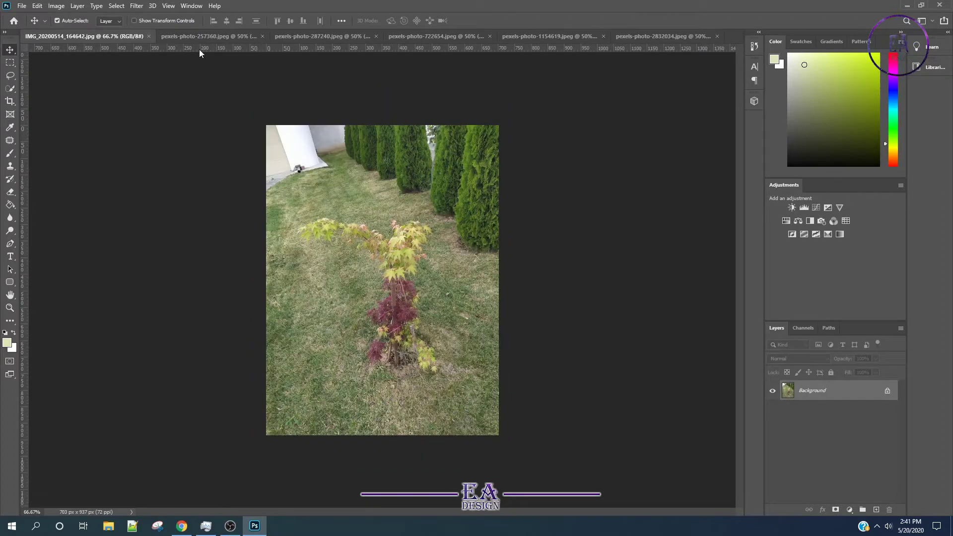
{"action": "left_click", "coordinate": [205, 37]}
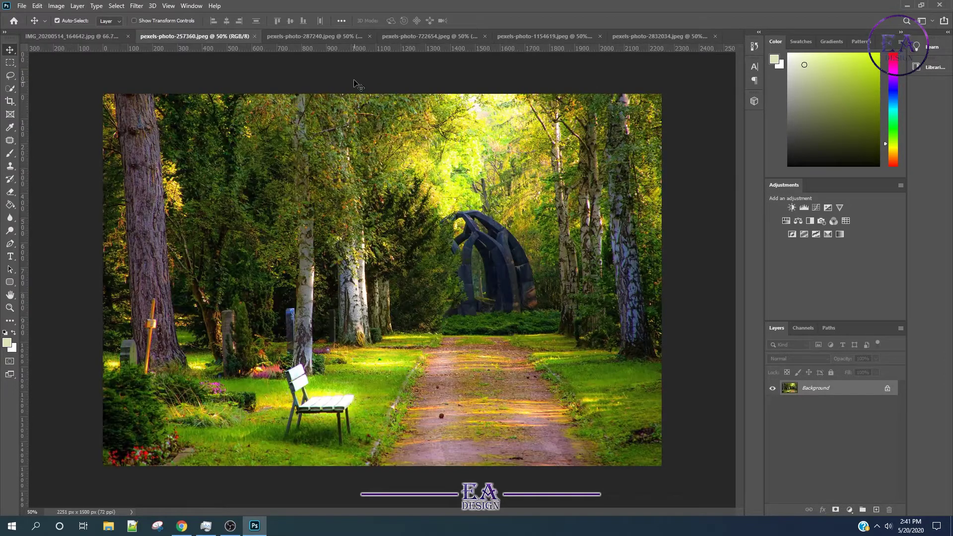
{"action": "left_click", "coordinate": [336, 38]}
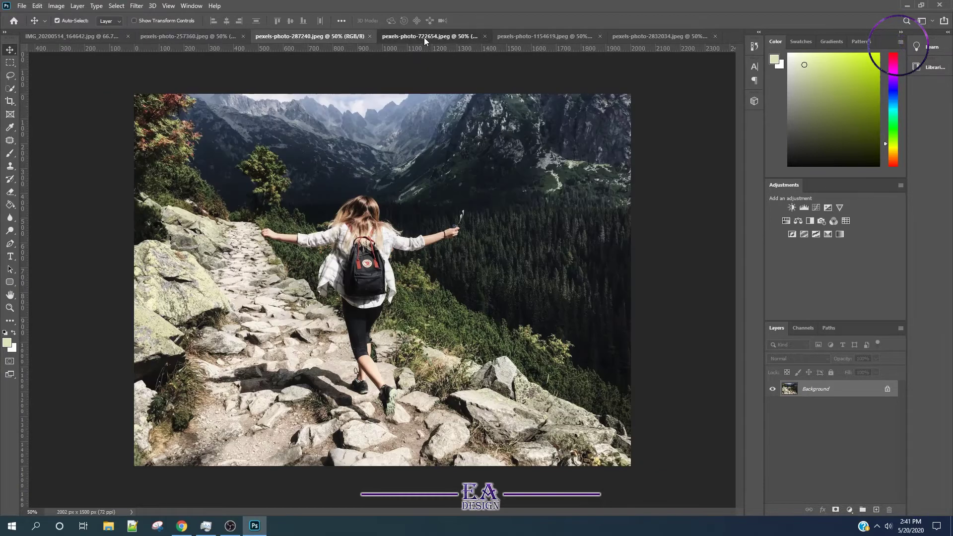
{"action": "left_click", "coordinate": [424, 37]}
{"action": "left_click", "coordinate": [528, 37]}
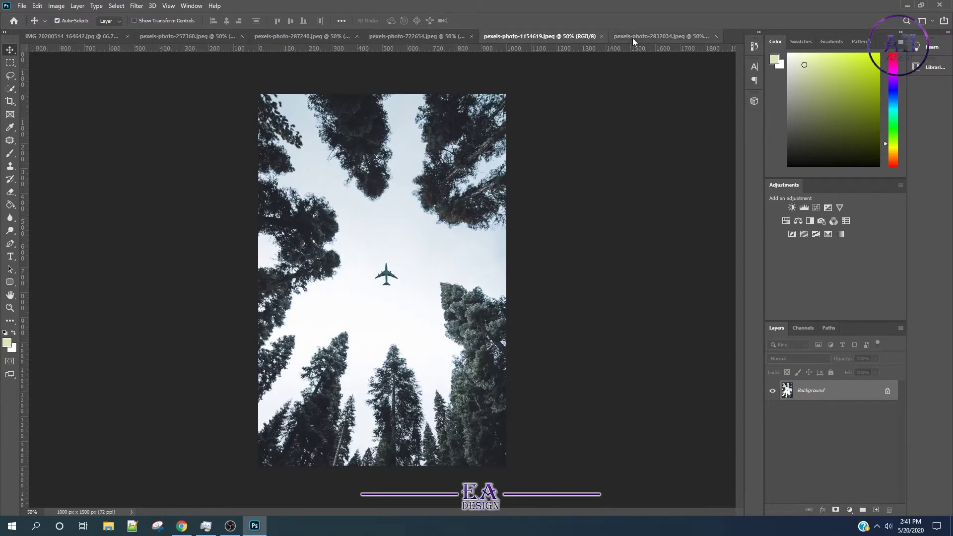
{"action": "left_click", "coordinate": [633, 37]}
{"action": "left_click", "coordinate": [889, 391]}
Duplicate the cabin photo's Layer 0 to create Layer 0 copy.
{"action": "right_click", "coordinate": [840, 394]}
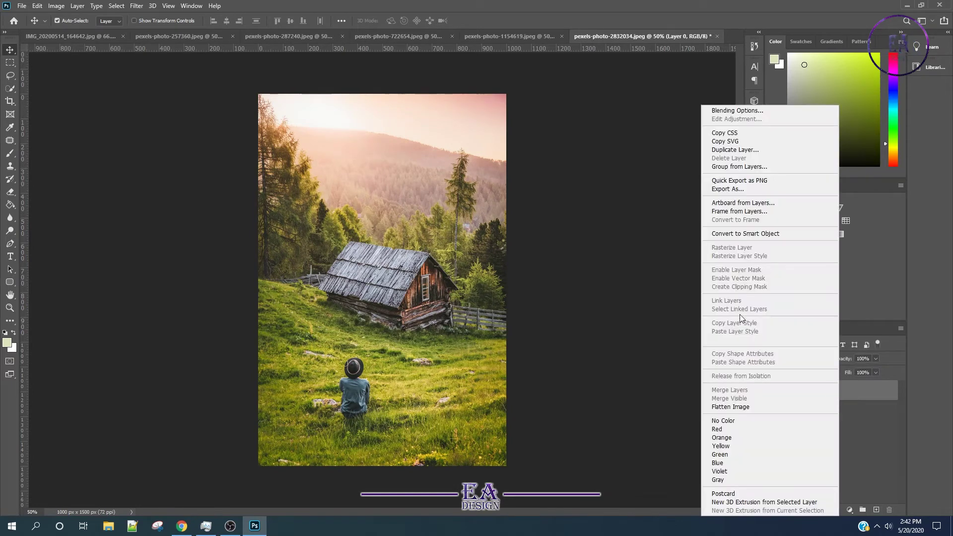
{"action": "left_click", "coordinate": [830, 394]}
{"action": "right_click", "coordinate": [830, 394]}
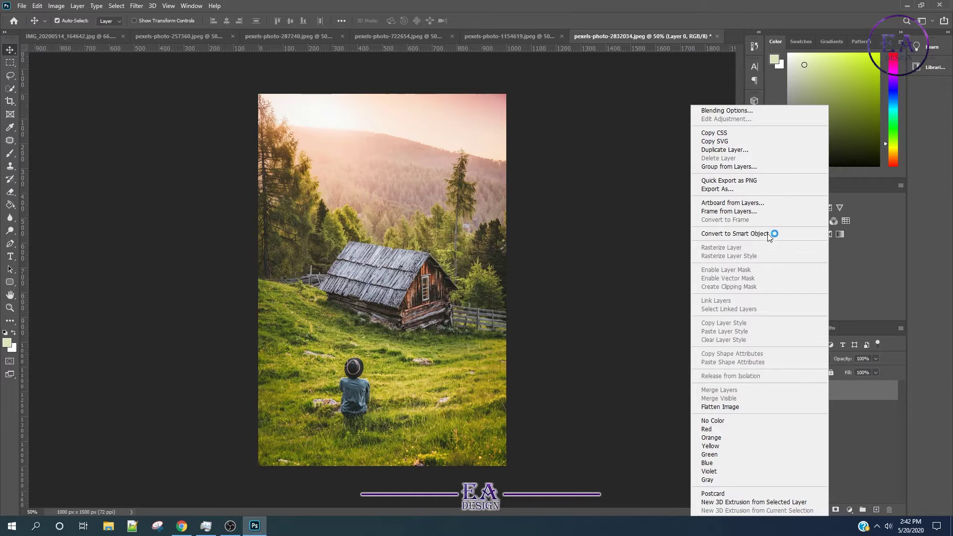
{"action": "left_click", "coordinate": [760, 149]}
{"action": "left_click", "coordinate": [555, 148]}
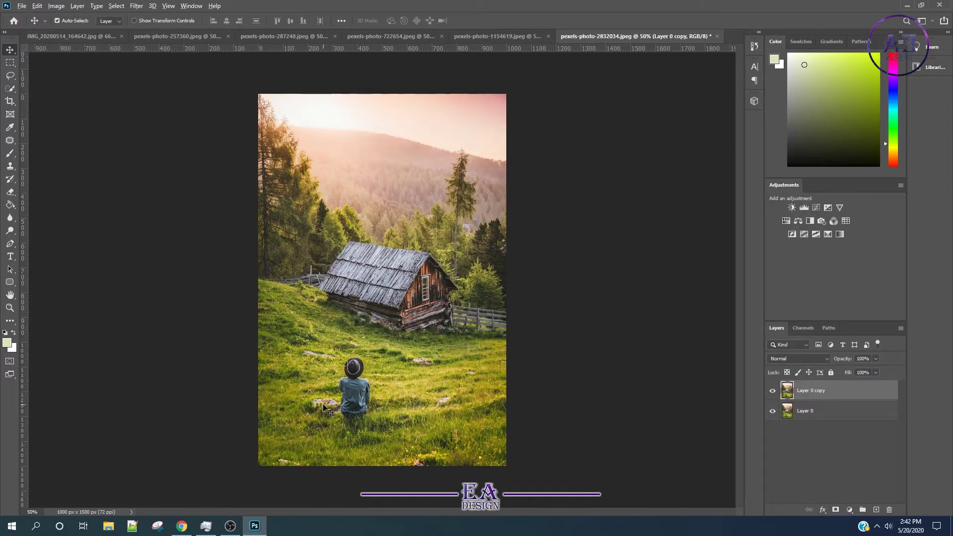
{"action": "scroll", "coordinate": [323, 408], "scroll_direction": "up", "scroll_amount": 1}
{"action": "scroll", "coordinate": [323, 407], "scroll_direction": "up", "scroll_amount": 2}
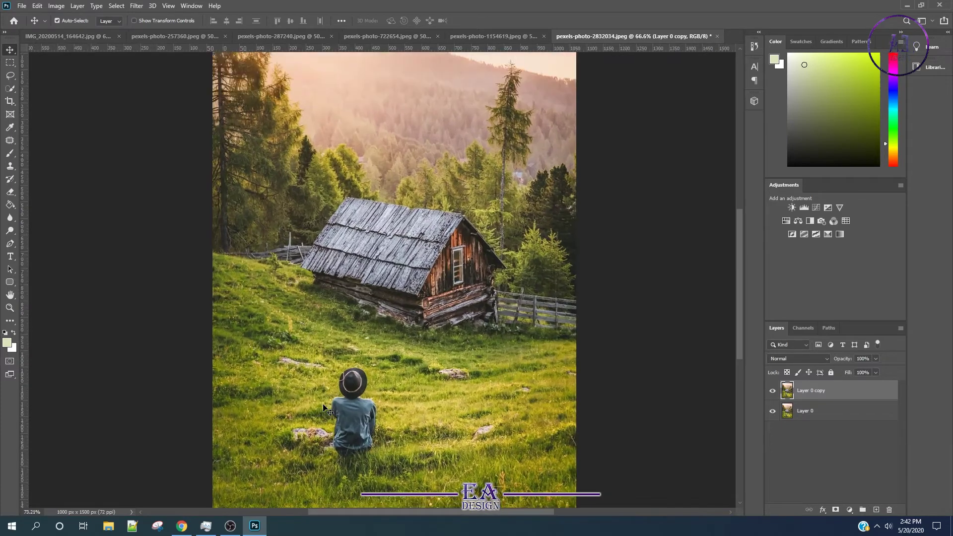
{"action": "scroll", "coordinate": [323, 407], "scroll_direction": "up", "scroll_amount": 2}
{"action": "scroll", "coordinate": [323, 407], "scroll_direction": "up", "scroll_amount": 3}
{"action": "scroll", "coordinate": [323, 407], "scroll_direction": "up", "scroll_amount": 2}
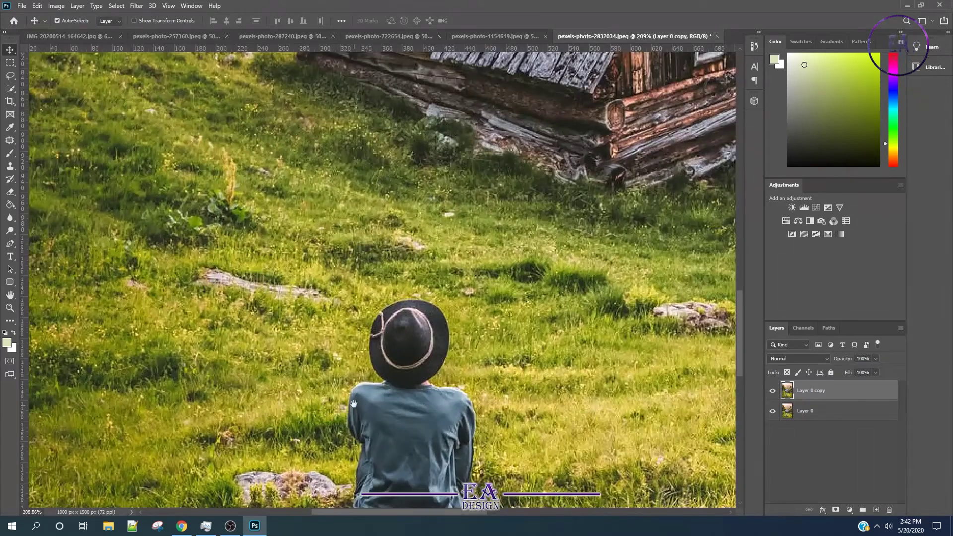
{"action": "left_click_drag", "start_coordinate": [353, 404], "coordinate": [346, 263]}
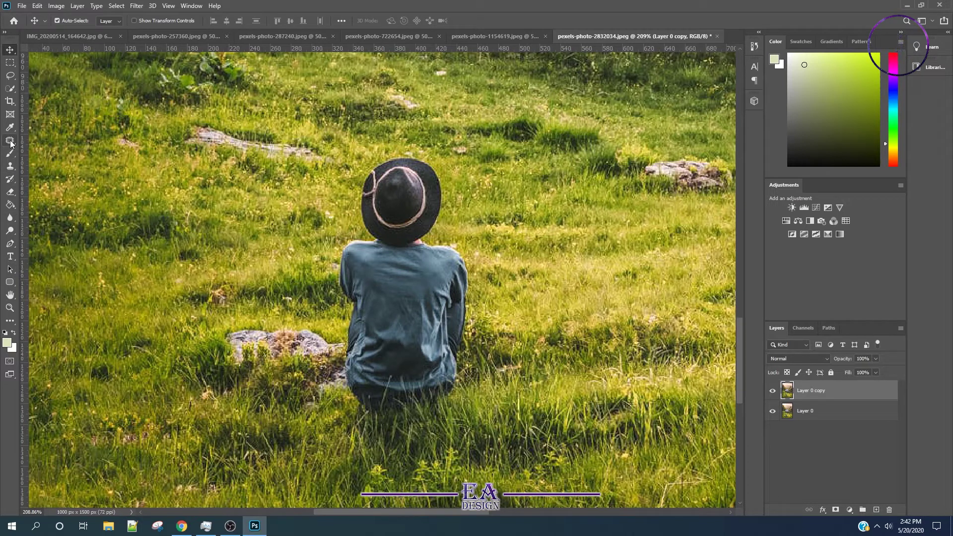
{"action": "left_click", "coordinate": [10, 92]}
{"action": "right_click", "coordinate": [10, 92]}
{"action": "left_click", "coordinate": [50, 90]}
{"action": "mouse_move", "coordinate": [511, 432]}
{"action": "left_mouse_down"}
{"action": "mouse_move", "coordinate": [326, 144]}
{"action": "mouse_move", "coordinate": [335, 143]}
{"action": "left_mouse_up"}
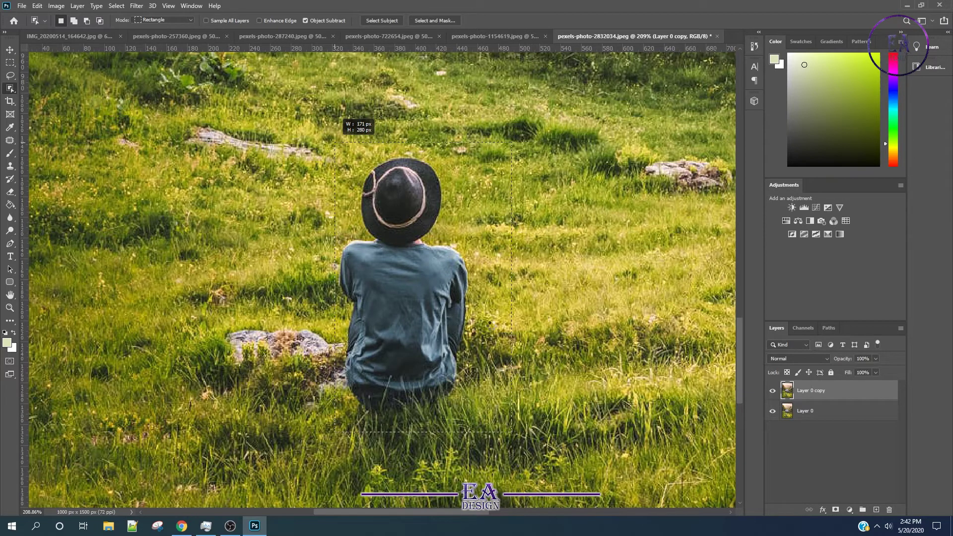
{"action": "left_click_drag", "start_coordinate": [335, 142], "coordinate": [335, 142]}
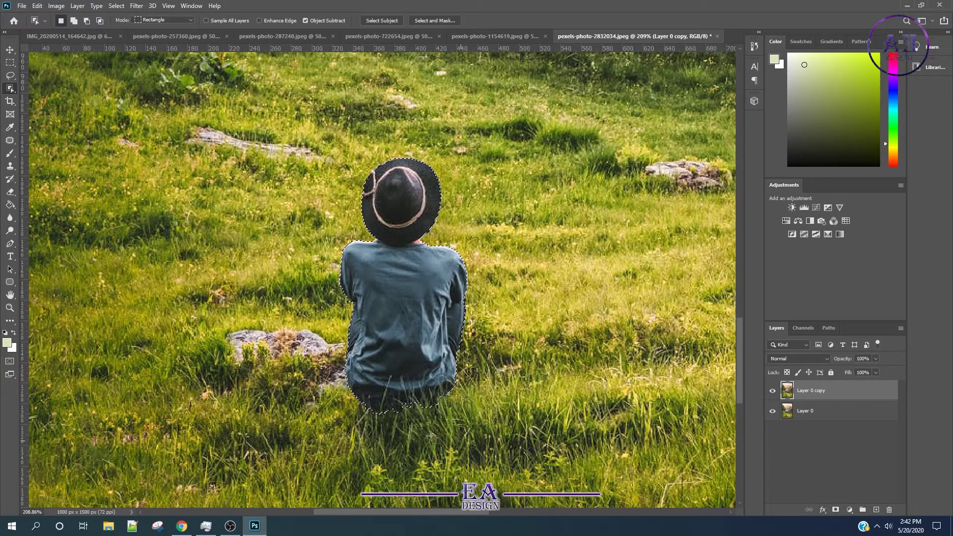
{"action": "scroll", "coordinate": [489, 456], "scroll_direction": "down", "scroll_amount": 2}
{"action": "scroll", "coordinate": [447, 442], "scroll_direction": "down", "scroll_amount": 2}
{"action": "scroll", "coordinate": [415, 434], "scroll_direction": "down", "scroll_amount": 2}
{"action": "scroll", "coordinate": [415, 434], "scroll_direction": "up", "scroll_amount": 2}
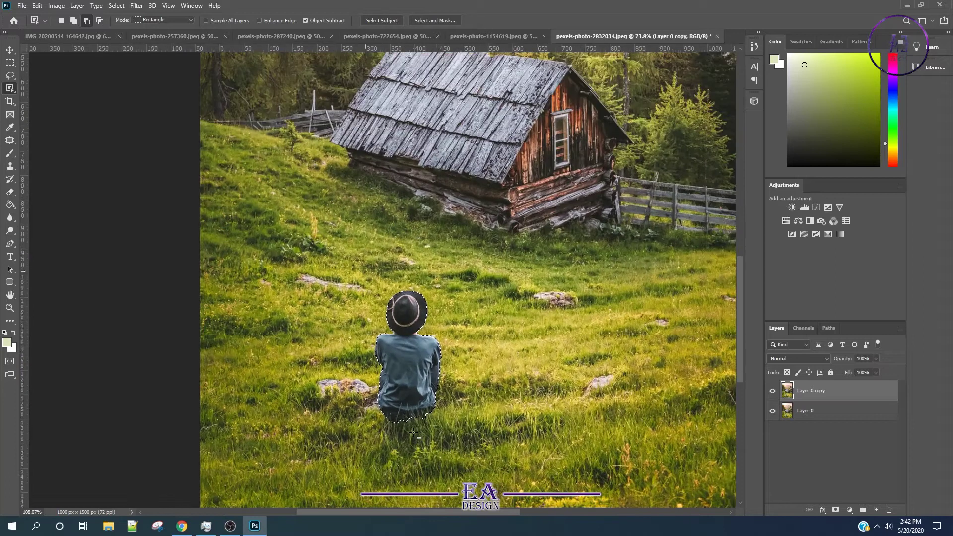
{"action": "scroll", "coordinate": [414, 434], "scroll_direction": "up", "scroll_amount": 2}
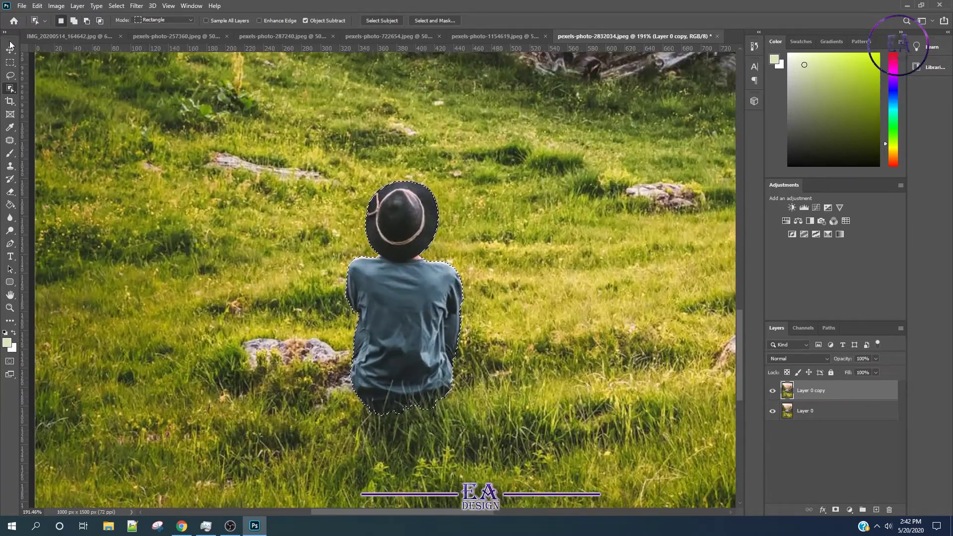
{"action": "left_click", "coordinate": [10, 50]}
{"action": "key", "text": "ctrl+d"}
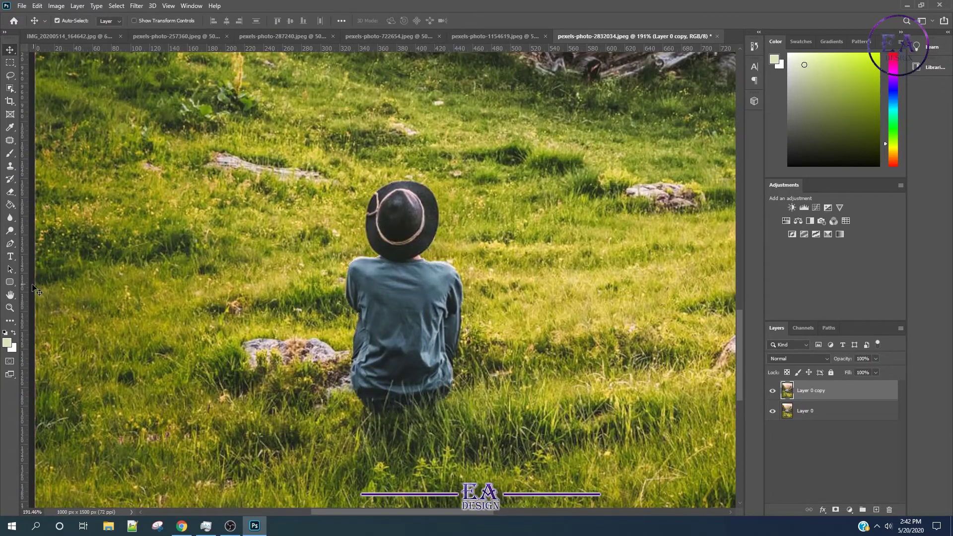
Quick-select the seated man in the hat plus a loose margin of grass, then zoom out.
{"action": "left_click", "coordinate": [14, 243]}
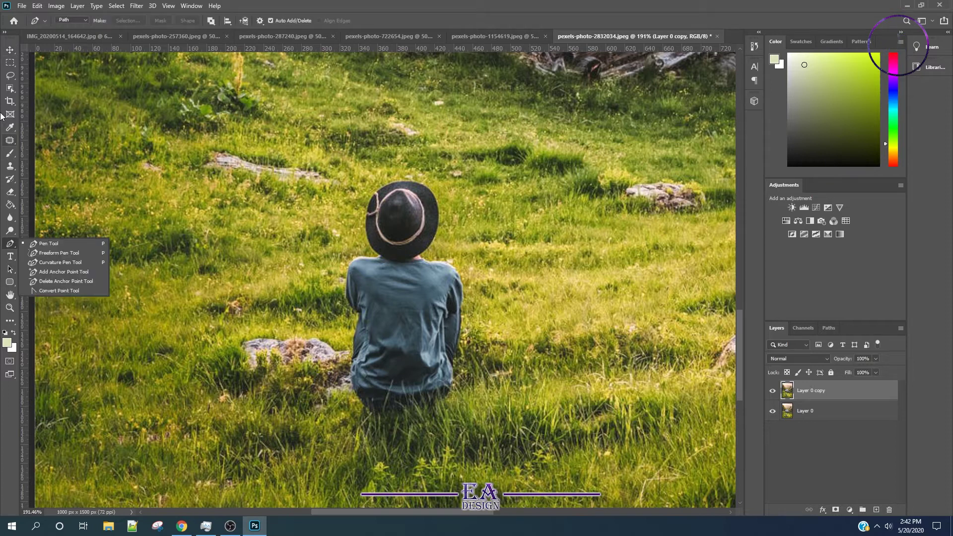
{"action": "left_click", "coordinate": [10, 76]}
{"action": "left_click_drag", "start_coordinate": [10, 88], "coordinate": [47, 96]}
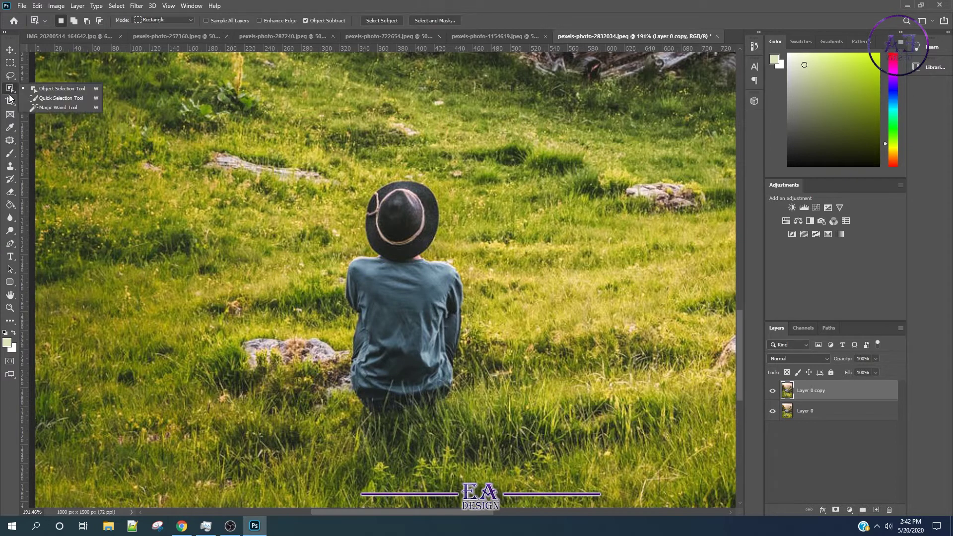
{"action": "mouse_move", "coordinate": [414, 212]}
{"action": "left_mouse_down"}
{"action": "mouse_move", "coordinate": [394, 197]}
{"action": "mouse_move", "coordinate": [382, 251]}
{"action": "mouse_move", "coordinate": [421, 315]}
{"action": "mouse_move", "coordinate": [428, 382]}
{"action": "mouse_move", "coordinate": [385, 398]}
{"action": "left_mouse_up"}
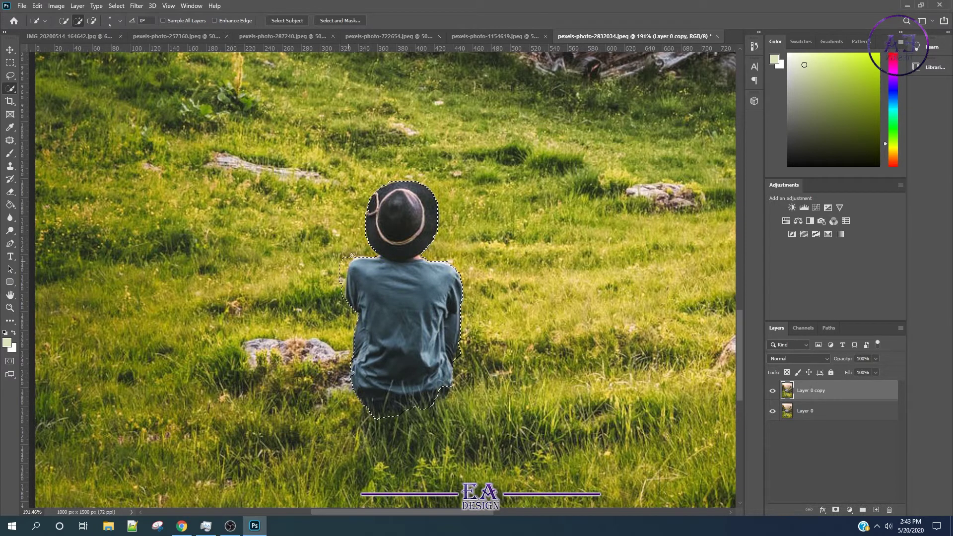
{"action": "mouse_move", "coordinate": [365, 231]}
{"action": "left_mouse_down"}
{"action": "mouse_move", "coordinate": [435, 206]}
{"action": "mouse_move", "coordinate": [440, 238]}
{"action": "left_mouse_up"}
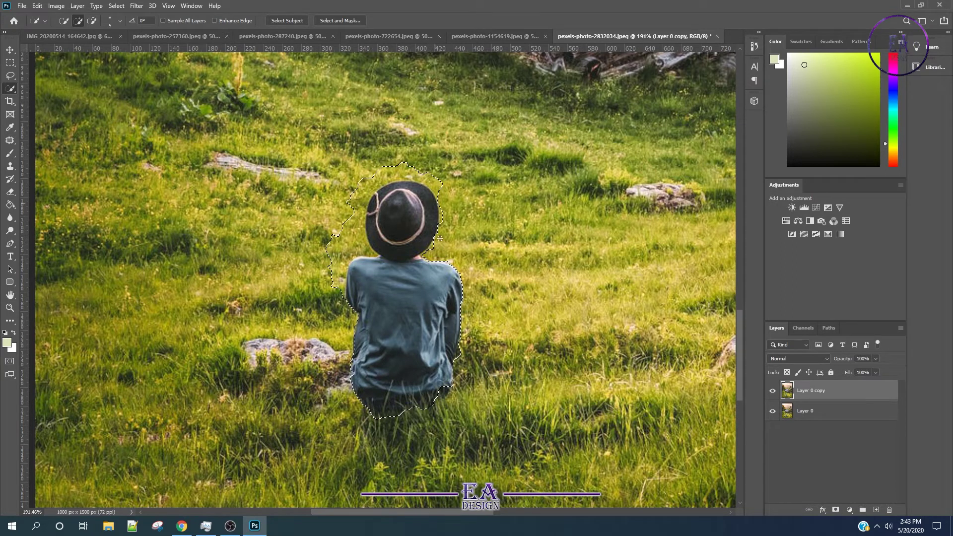
{"action": "mouse_move", "coordinate": [461, 327]}
{"action": "left_mouse_down"}
{"action": "mouse_move", "coordinate": [457, 290]}
{"action": "mouse_move", "coordinate": [465, 303]}
{"action": "left_mouse_up"}
{"action": "mouse_move", "coordinate": [451, 384]}
{"action": "left_mouse_down"}
{"action": "mouse_move", "coordinate": [437, 415]}
{"action": "mouse_move", "coordinate": [367, 411]}
{"action": "mouse_move", "coordinate": [351, 365]}
{"action": "left_mouse_up"}
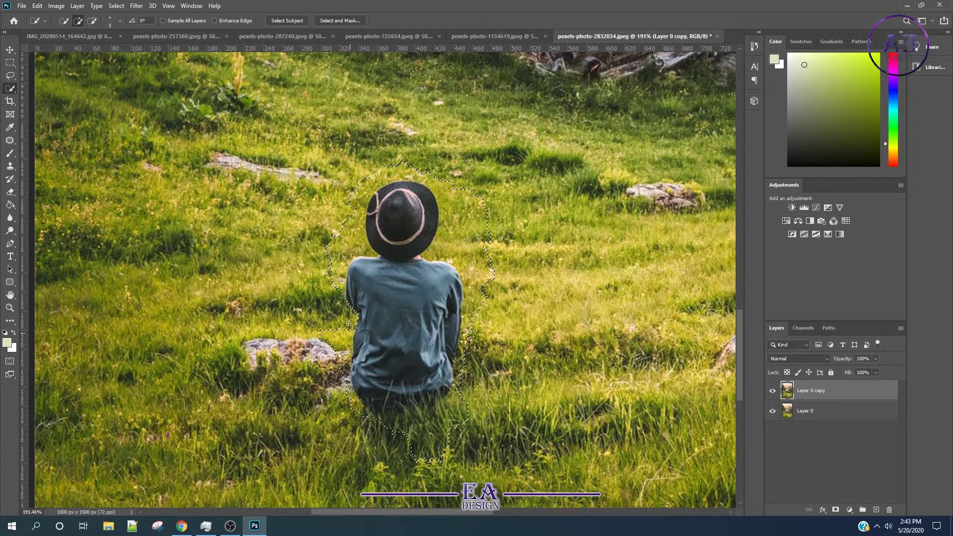
{"action": "scroll", "coordinate": [215, 132], "scroll_direction": "down", "scroll_amount": 1}
{"action": "scroll", "coordinate": [215, 132], "scroll_direction": "down", "scroll_amount": 1}
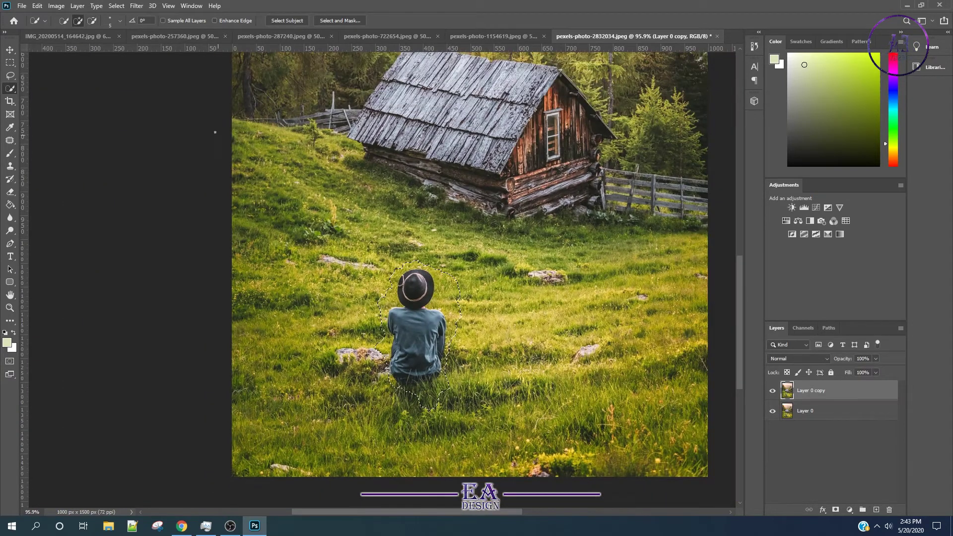
Content-Aware Fill the selection at Normal mode and 100% opacity, then deselect.
{"action": "left_click", "coordinate": [38, 5]}
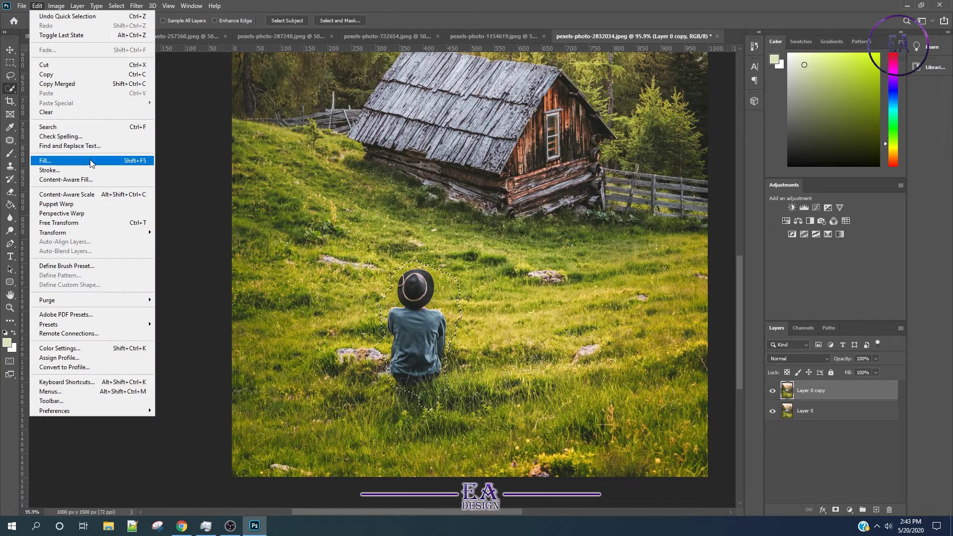
{"action": "left_click", "coordinate": [202, 211]}
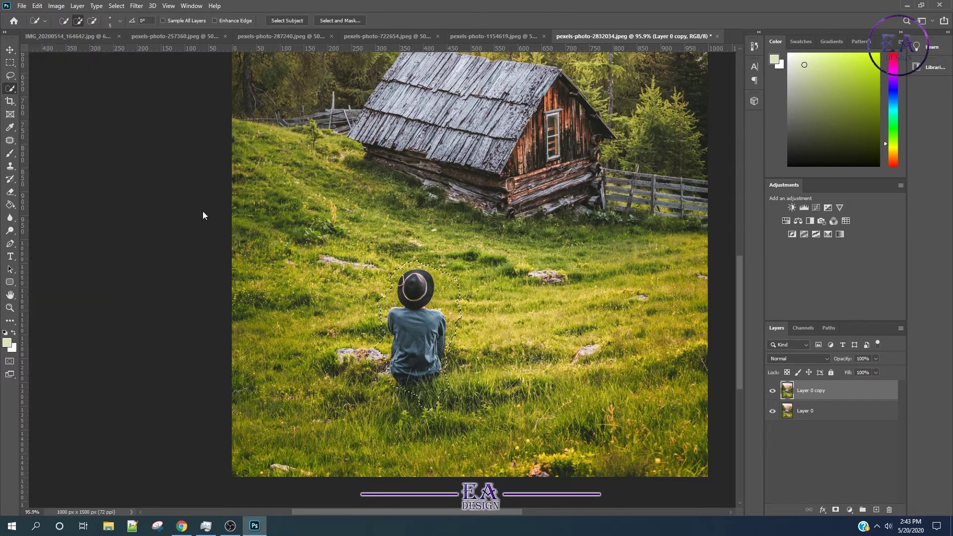
{"action": "key", "text": "shift+BackSpace"}
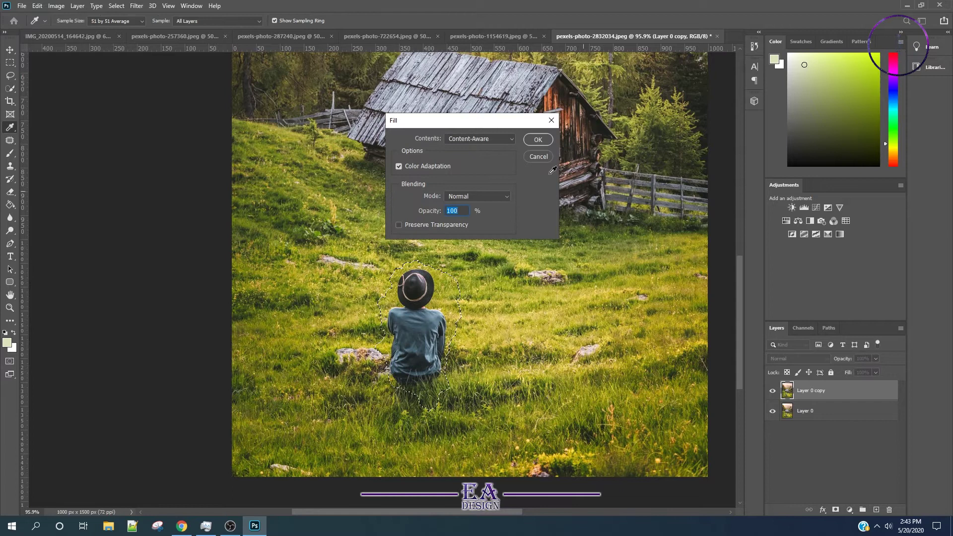
{"action": "left_click", "coordinate": [479, 140]}
{"action": "left_click", "coordinate": [473, 184]}
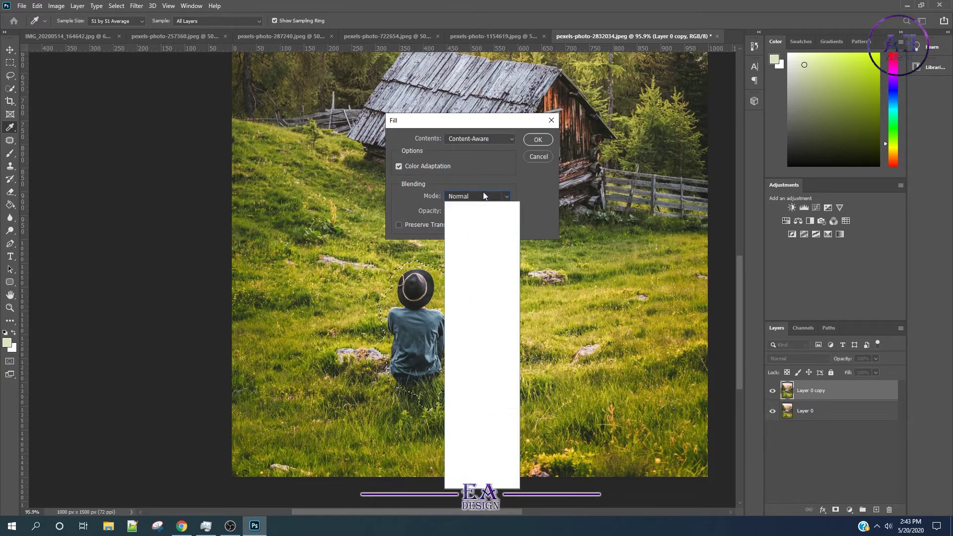
{"action": "left_click", "coordinate": [457, 196]}
{"action": "left_click", "coordinate": [450, 210]}
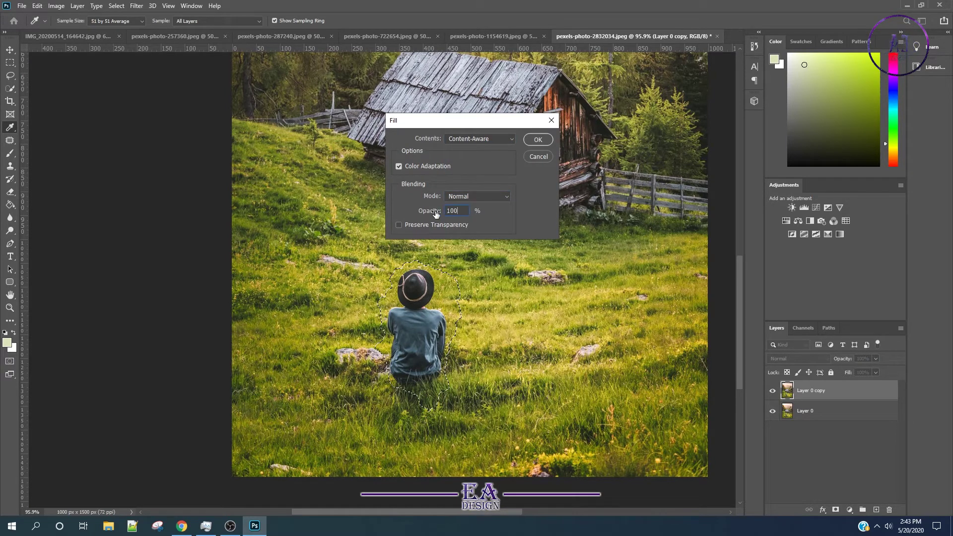
{"action": "left_click", "coordinate": [538, 139]}
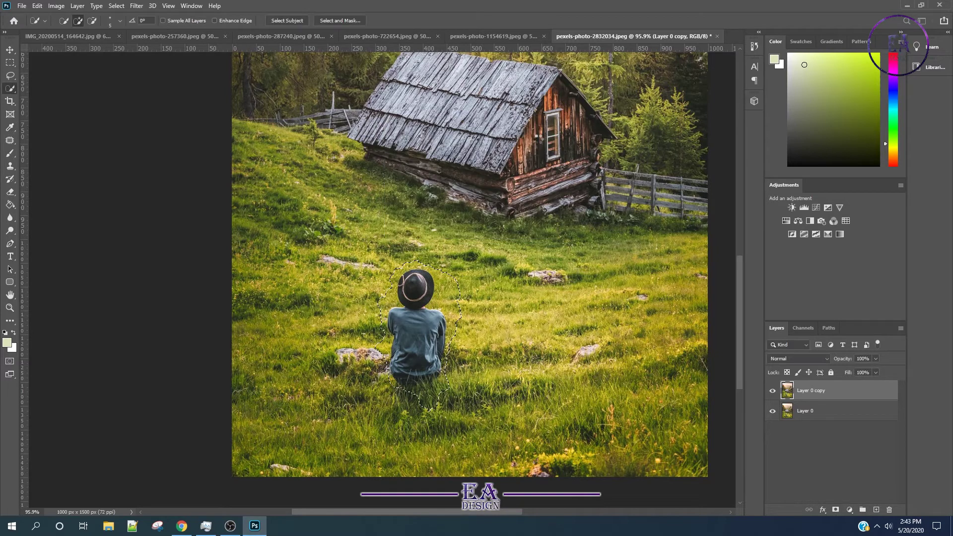
{"action": "key", "text": "ctrl+d"}
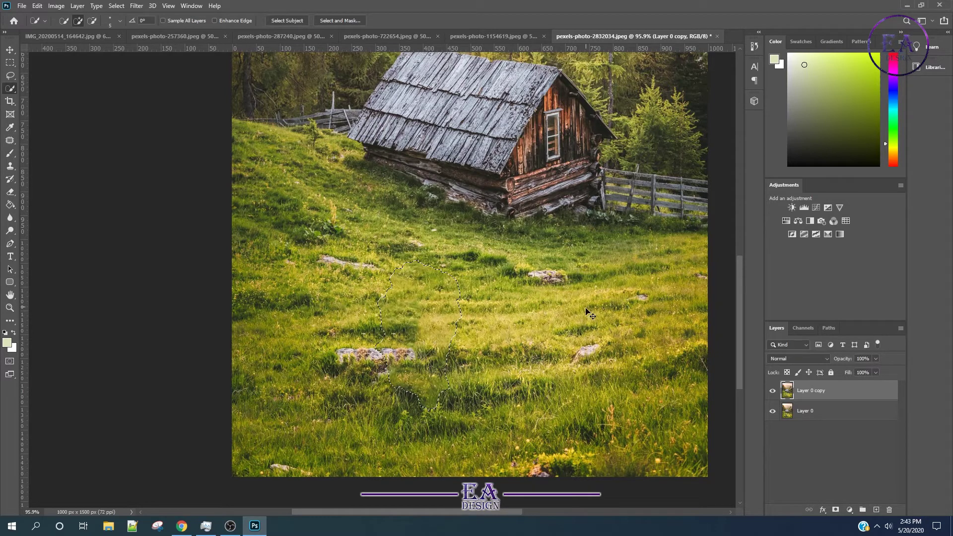
Toggle Layer 0 copy's visibility to compare before and after, leaving it visible.
{"action": "scroll", "coordinate": [707, 452], "scroll_direction": "down", "scroll_amount": 5}
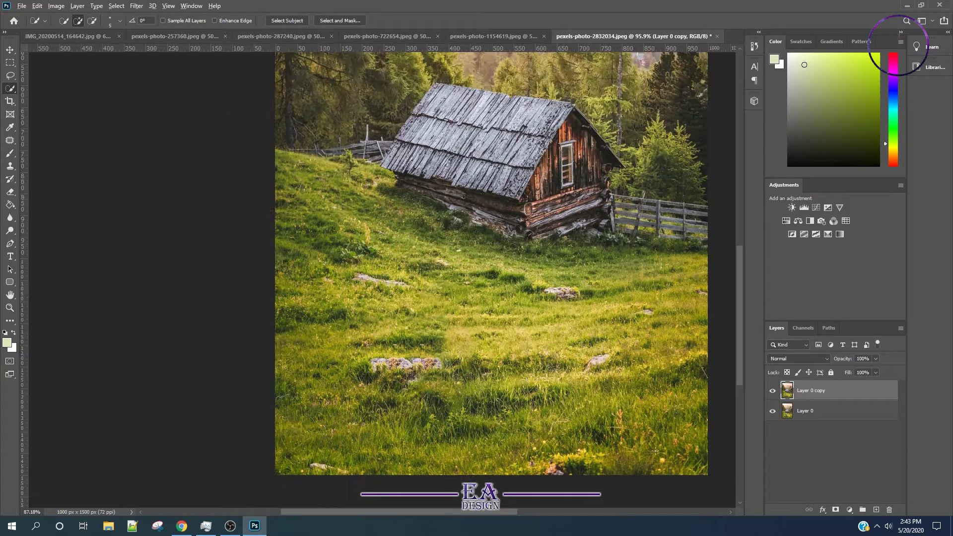
{"action": "left_click", "coordinate": [773, 390]}
{"action": "left_click", "coordinate": [773, 390]}
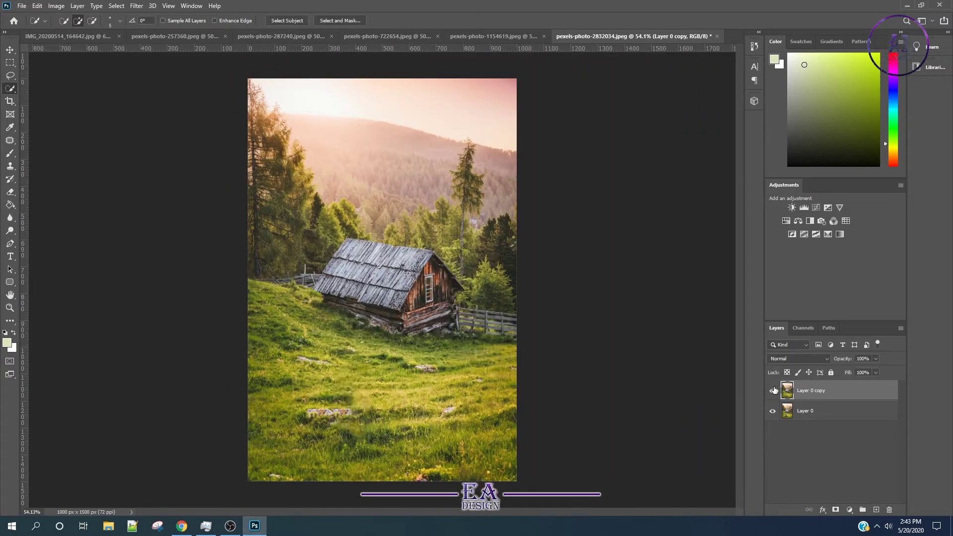
{"action": "left_click", "coordinate": [773, 391]}
{"action": "left_click", "coordinate": [773, 390]}
{"action": "key", "text": "XF86AudioLowerVolume"}
{"action": "key", "text": "XF86AudioLowerVolume"}
{"action": "key", "text": "XF86AudioLowerVolume"}
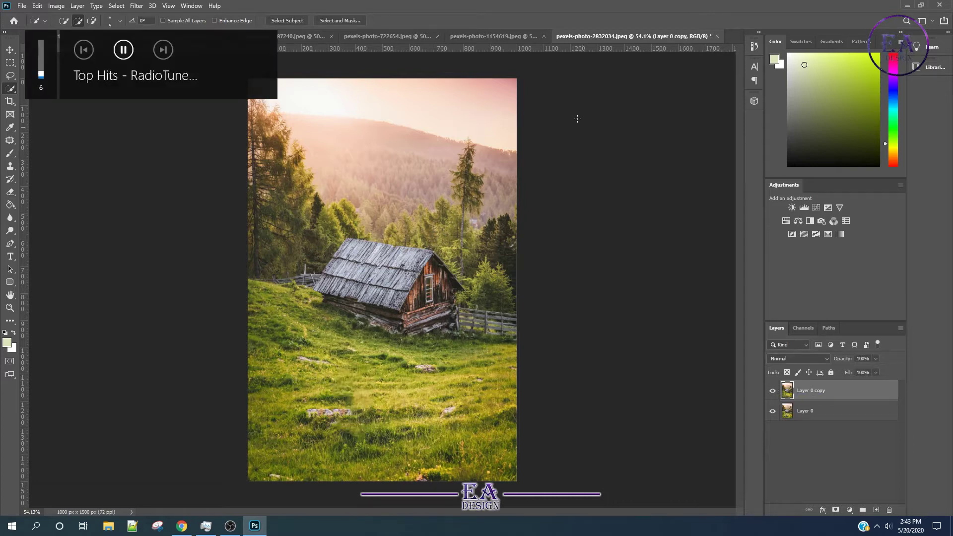
{"action": "key", "text": "XF86AudioRaiseVolume"}
{"action": "key", "text": "XF86AudioRaiseVolume"}
Unlock the Background layer of the airplane and trees photo.
{"action": "left_click", "coordinate": [517, 36]}
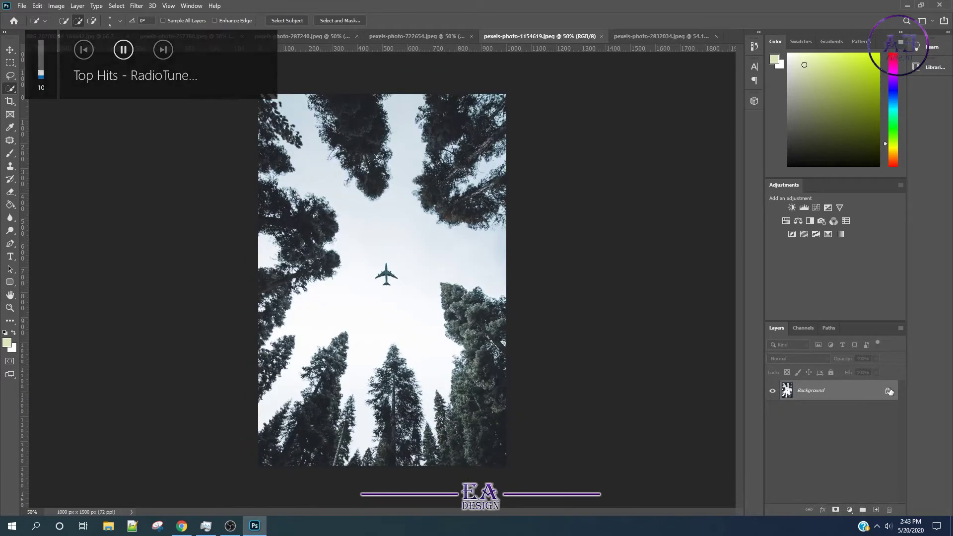
{"action": "left_click", "coordinate": [887, 391]}
{"action": "scroll", "coordinate": [359, 261], "scroll_direction": "up", "scroll_amount": 2}
{"action": "scroll", "coordinate": [359, 262], "scroll_direction": "up", "scroll_amount": 3}
{"action": "scroll", "coordinate": [359, 262], "scroll_direction": "up", "scroll_amount": 2}
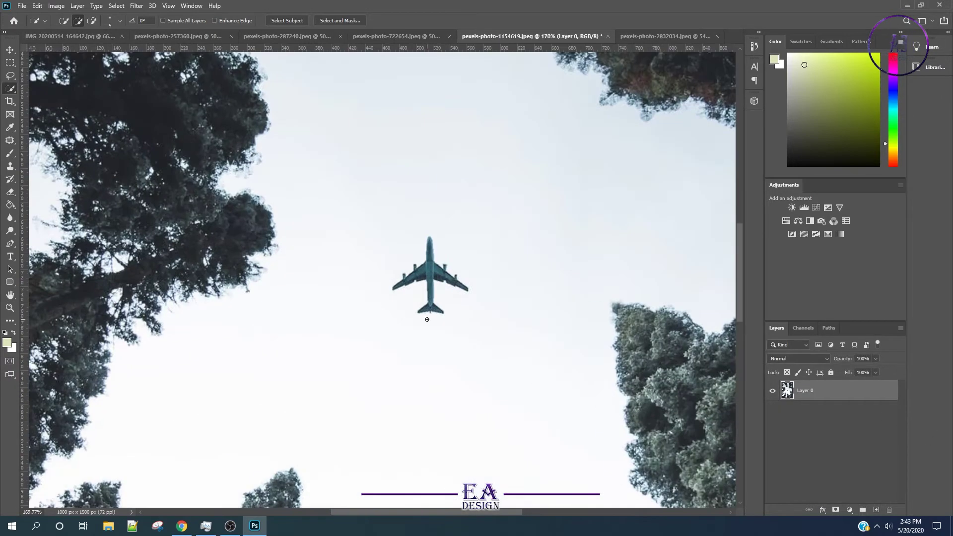
{"action": "scroll", "coordinate": [428, 314], "scroll_direction": "up", "scroll_amount": 1}
{"action": "scroll", "coordinate": [393, 313], "scroll_direction": "up", "scroll_amount": 1}
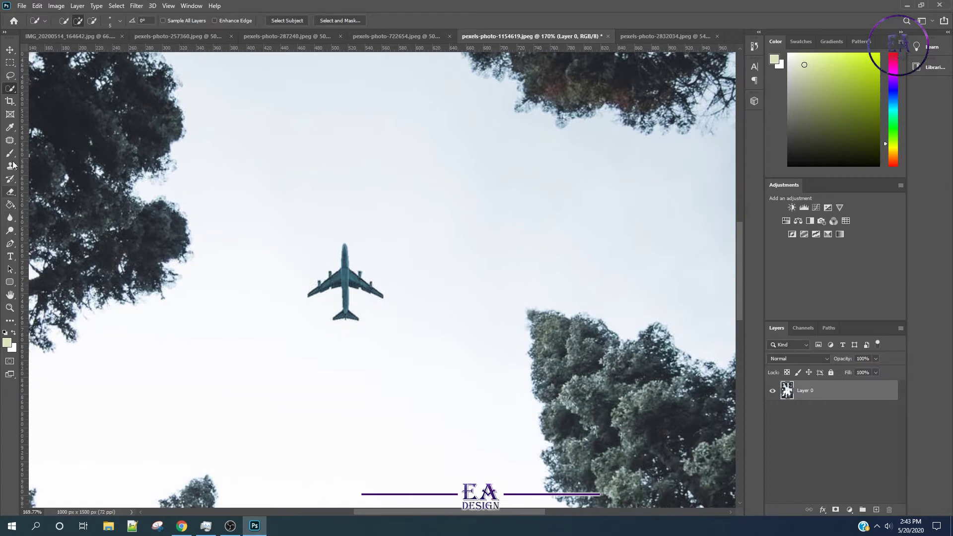
Patch the airplane out with nearby clear sky and deselect.
{"action": "left_click", "coordinate": [10, 140]}
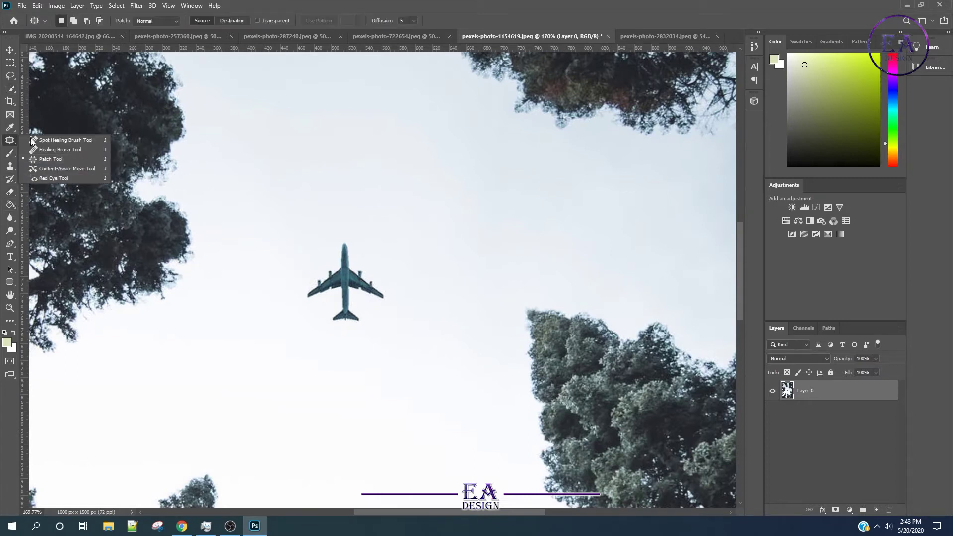
{"action": "left_click", "coordinate": [53, 159]}
{"action": "mouse_move", "coordinate": [361, 331]}
{"action": "left_mouse_down"}
{"action": "mouse_move", "coordinate": [321, 324]}
{"action": "mouse_move", "coordinate": [362, 333]}
{"action": "left_mouse_up"}
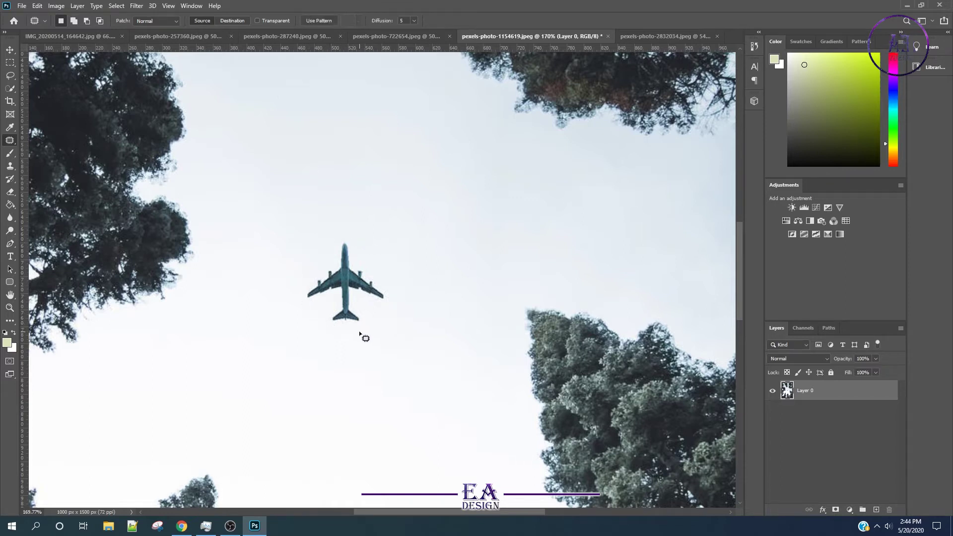
{"action": "mouse_move", "coordinate": [338, 278]}
{"action": "left_mouse_down"}
{"action": "mouse_move", "coordinate": [376, 248]}
{"action": "mouse_move", "coordinate": [596, 375]}
{"action": "mouse_move", "coordinate": [502, 291]}
{"action": "mouse_move", "coordinate": [507, 389]}
{"action": "left_mouse_up"}
{"action": "scroll", "coordinate": [503, 291], "scroll_direction": "down", "scroll_amount": 2}
{"action": "scroll", "coordinate": [502, 291], "scroll_direction": "down", "scroll_amount": 2}
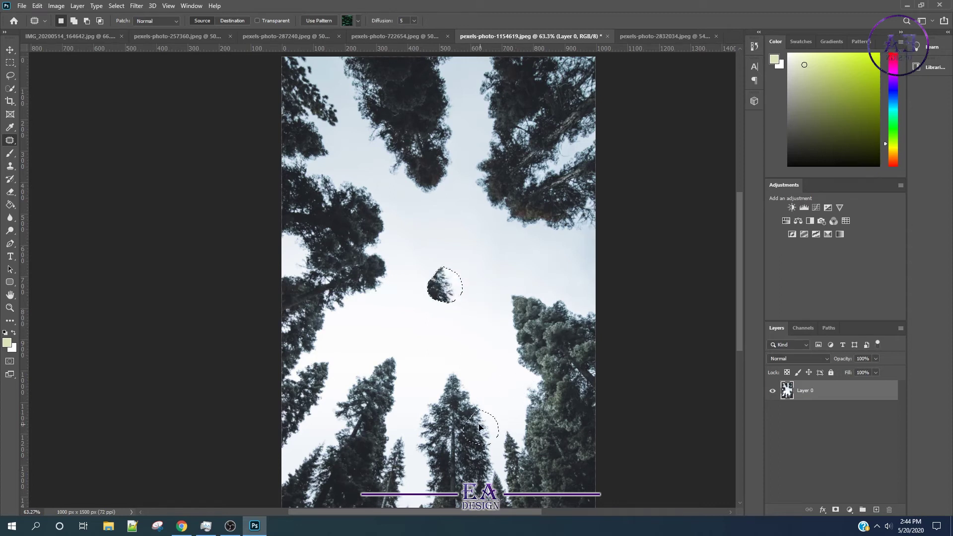
{"action": "mouse_move", "coordinate": [508, 389]}
{"action": "left_mouse_down"}
{"action": "mouse_move", "coordinate": [465, 233]}
{"action": "mouse_move", "coordinate": [471, 247]}
{"action": "left_mouse_up"}
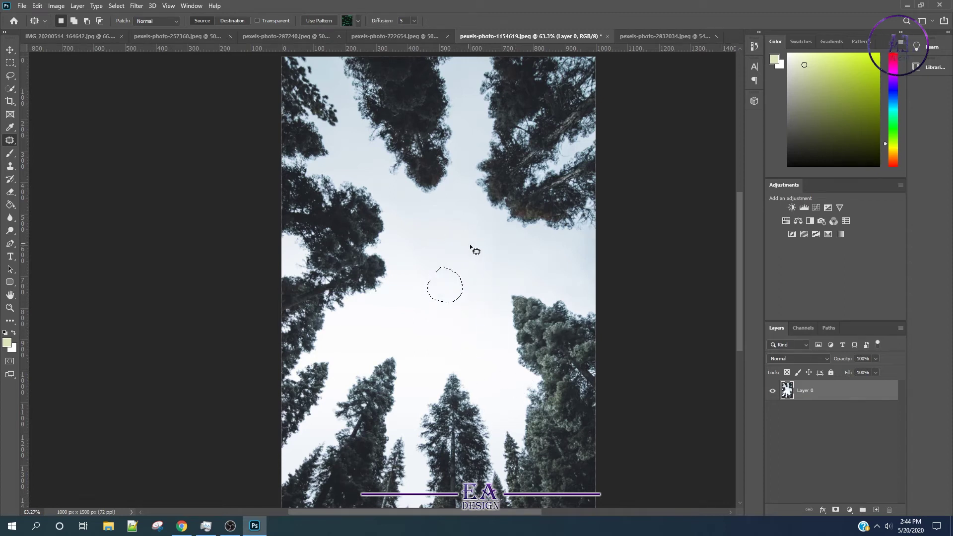
{"action": "key", "text": "ctrl+d"}
{"action": "scroll", "coordinate": [482, 312], "scroll_direction": "down", "scroll_amount": 3}
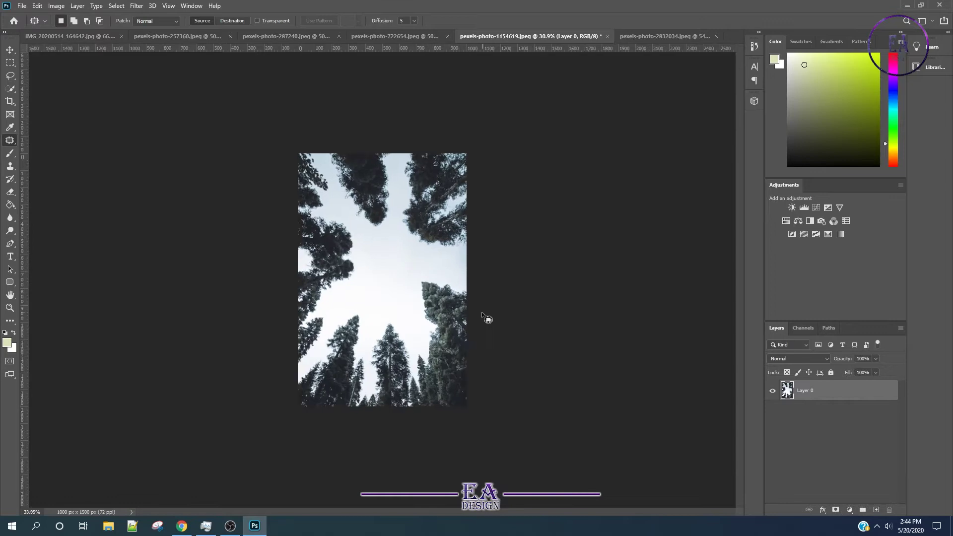
{"action": "scroll", "coordinate": [482, 312], "scroll_direction": "up", "scroll_amount": 1}
{"action": "left_click", "coordinate": [374, 36]}
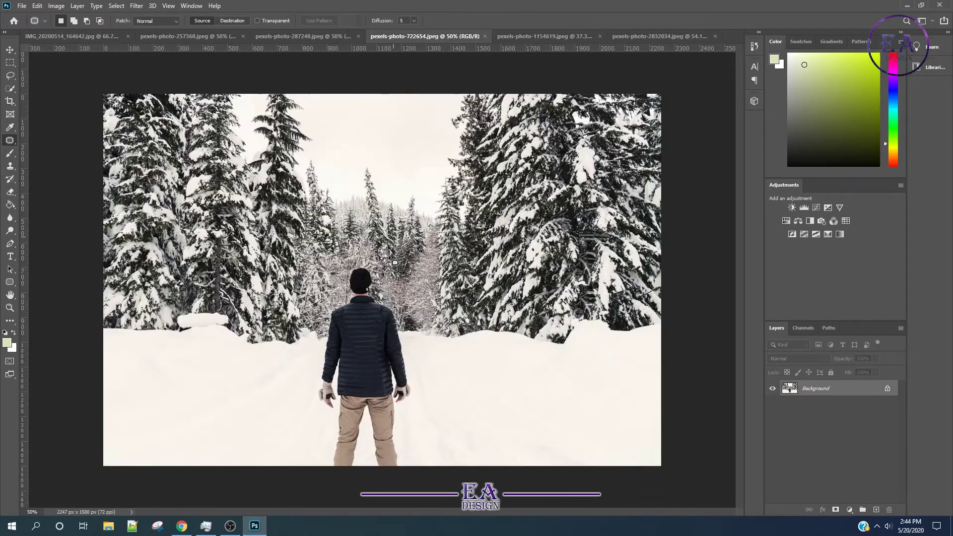
Fit the snowy photo to the window and quick-select the man's beanie, jacket and legs.
{"action": "key", "text": "ctrl+0"}
{"action": "scroll", "coordinate": [318, 423], "scroll_direction": "up", "scroll_amount": 2}
{"action": "scroll", "coordinate": [318, 424], "scroll_direction": "up", "scroll_amount": 2}
{"action": "left_click_drag", "start_coordinate": [413, 278], "coordinate": [413, 321]}
{"action": "left_click", "coordinate": [9, 89]}
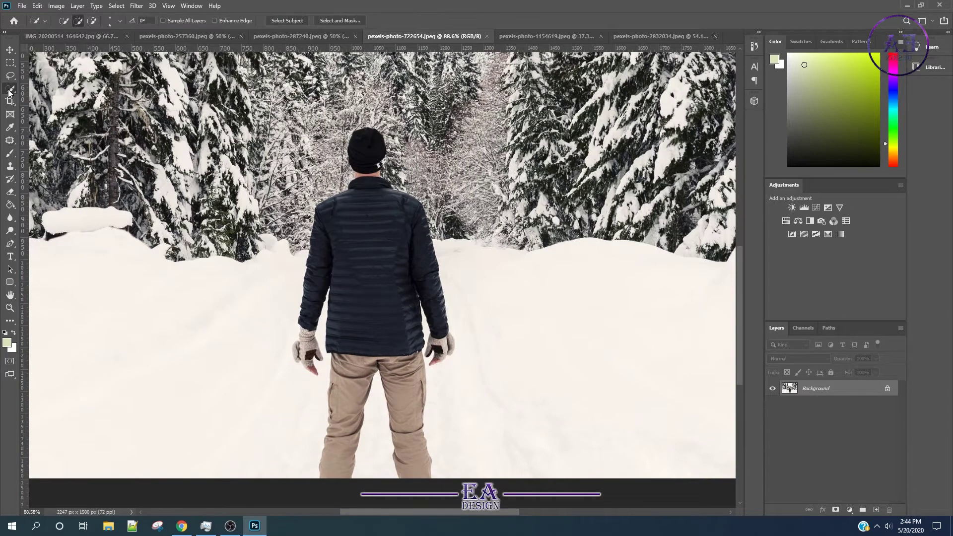
{"action": "left_click_drag", "start_coordinate": [362, 151], "coordinate": [367, 143]}
{"action": "left_click_drag", "start_coordinate": [364, 203], "coordinate": [356, 230]}
{"action": "left_click_drag", "start_coordinate": [352, 357], "coordinate": [337, 463]}
{"action": "left_click_drag", "start_coordinate": [416, 448], "coordinate": [402, 384]}
Refine the selection around his gloves and arms, subtracting the extra snow on his right.
{"action": "left_click_drag", "start_coordinate": [440, 247], "coordinate": [415, 362]}
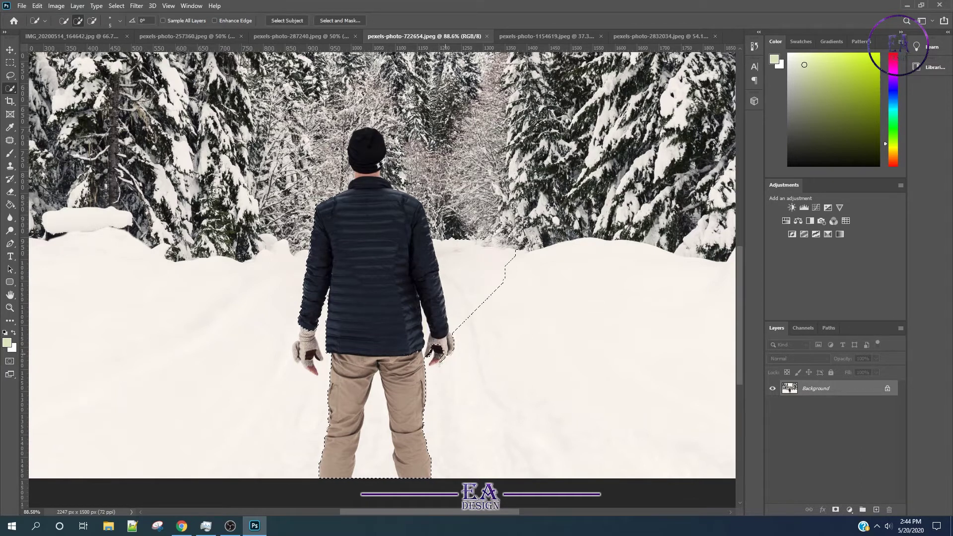
{"action": "left_click_drag", "start_coordinate": [459, 357], "coordinate": [458, 329]}
{"action": "left_click_drag", "start_coordinate": [331, 344], "coordinate": [310, 315]}
{"action": "mouse_move", "coordinate": [291, 345]}
{"action": "left_mouse_down"}
{"action": "mouse_move", "coordinate": [325, 377]}
{"action": "mouse_move", "coordinate": [315, 227]}
{"action": "left_mouse_up"}
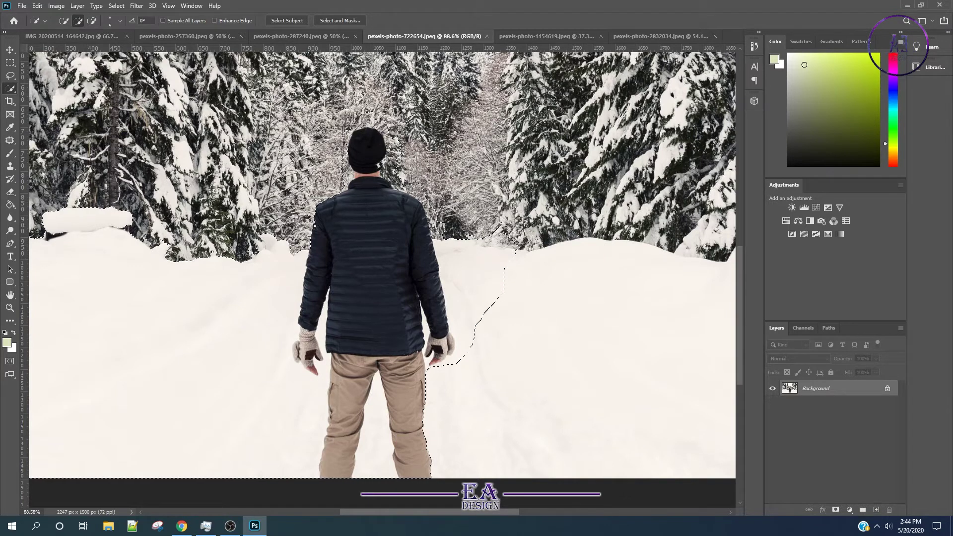
{"action": "key", "text": "ctrl+z"}
{"action": "left_click", "coordinate": [482, 285], "text": "alt"}
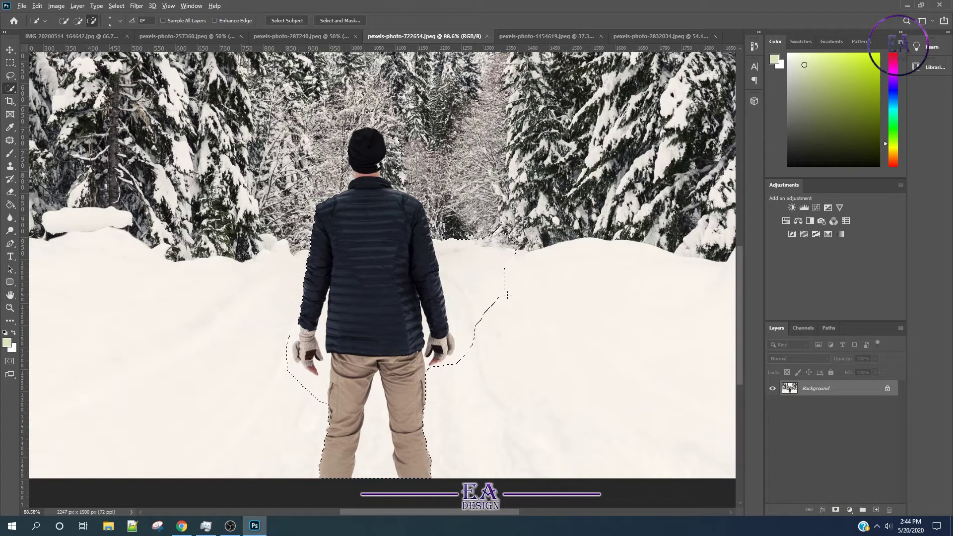
{"action": "left_click_drag", "start_coordinate": [496, 248], "coordinate": [487, 329]}
{"action": "scroll", "coordinate": [475, 302], "scroll_direction": "down", "scroll_amount": 3}
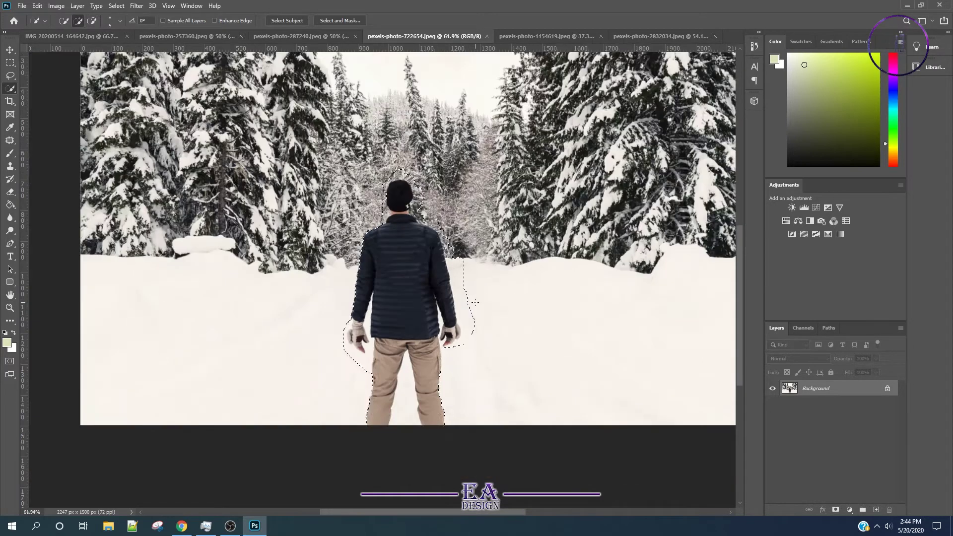
Content-Aware Fill the selection so the man is replaced with snowy path.
{"action": "key", "text": "shift+BackSpace"}
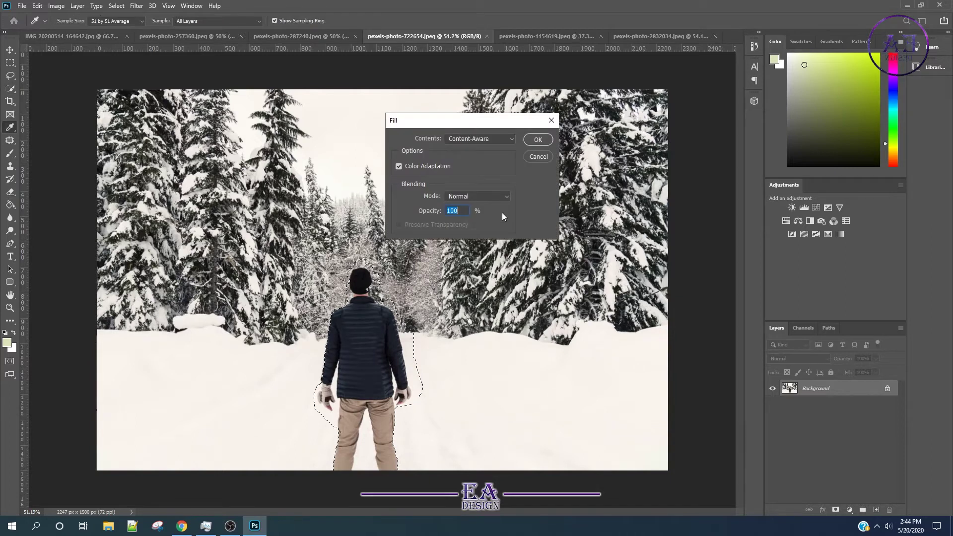
{"action": "left_click", "coordinate": [537, 144]}
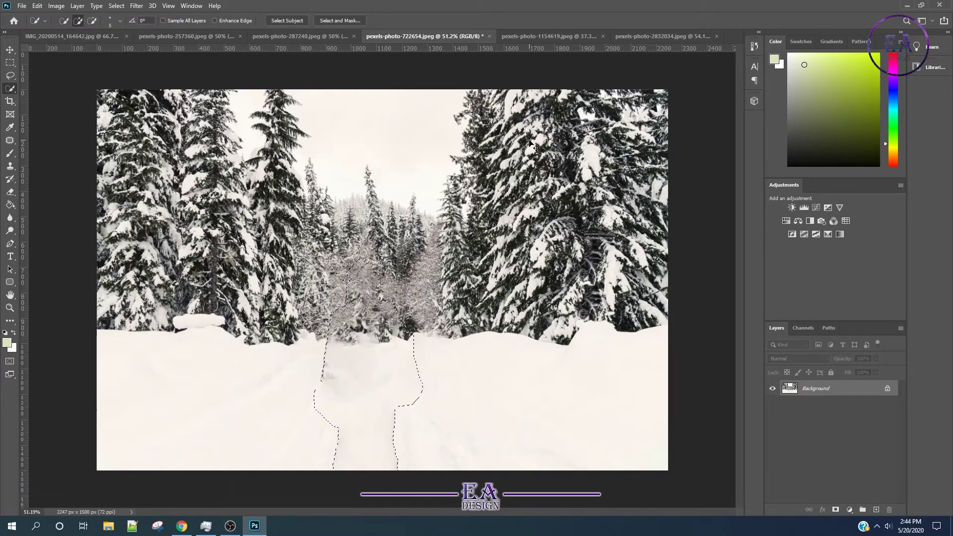
{"action": "scroll", "coordinate": [370, 408], "scroll_direction": "up", "scroll_amount": 2}
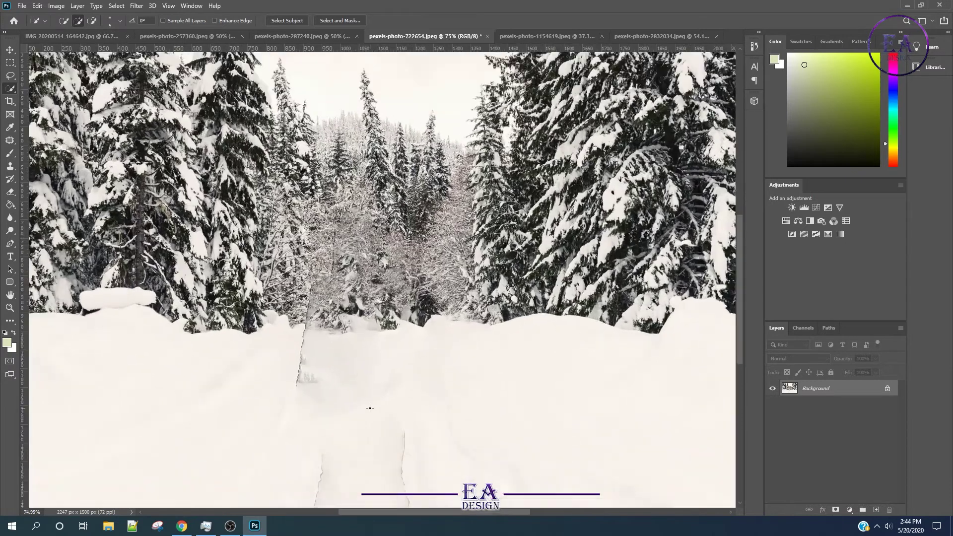
{"action": "left_click_drag", "start_coordinate": [456, 421], "coordinate": [448, 355]}
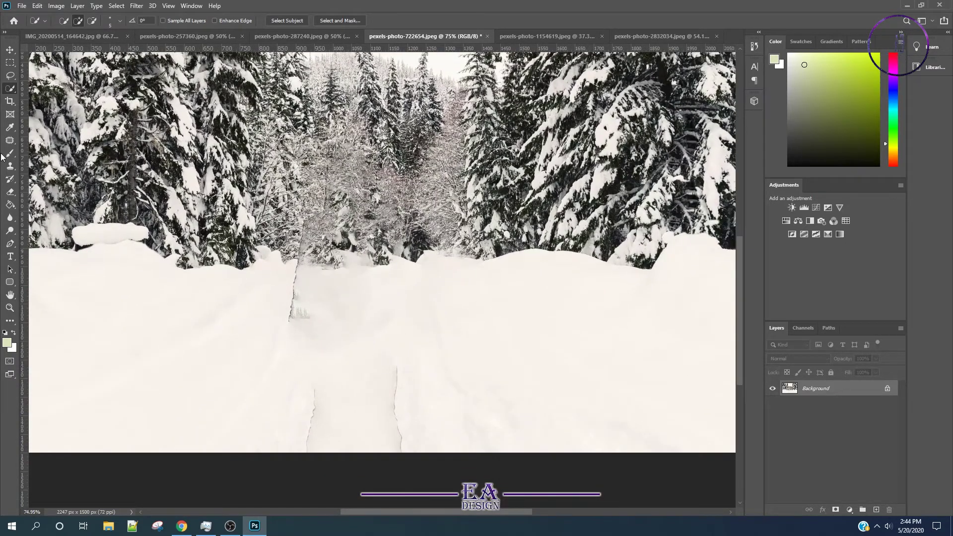
{"action": "left_click", "coordinate": [10, 166]}
Clone clean snow over the fill seams and dark spots with a 175 px brush.
{"action": "key", "text": "bracketright"}
{"action": "key", "text": "bracketright"}
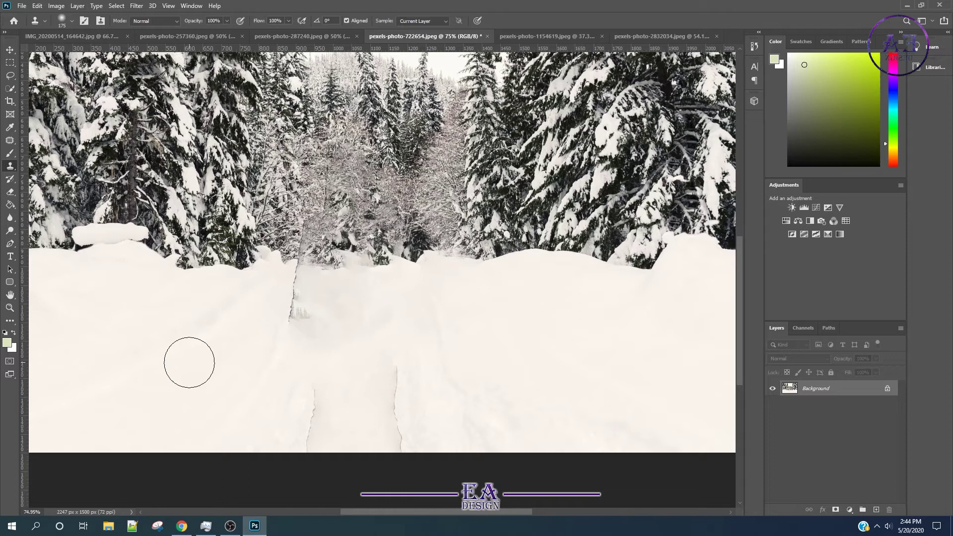
{"action": "left_click", "coordinate": [180, 339], "text": "alt"}
{"action": "left_click_drag", "start_coordinate": [291, 335], "coordinate": [305, 261]}
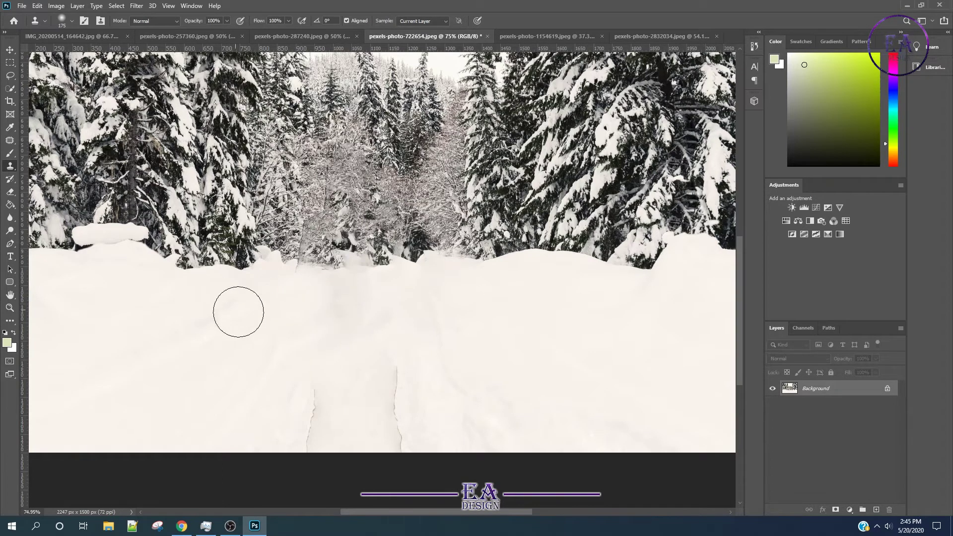
{"action": "left_click", "coordinate": [137, 344], "text": "alt"}
{"action": "mouse_move", "coordinate": [315, 390]}
{"action": "left_mouse_down"}
{"action": "mouse_move", "coordinate": [397, 418]}
{"action": "mouse_move", "coordinate": [366, 338]}
{"action": "mouse_move", "coordinate": [392, 315]}
{"action": "mouse_move", "coordinate": [321, 300]}
{"action": "mouse_move", "coordinate": [296, 283]}
{"action": "mouse_move", "coordinate": [303, 273]}
{"action": "left_mouse_up"}
{"action": "left_click", "coordinate": [239, 362], "text": "alt"}
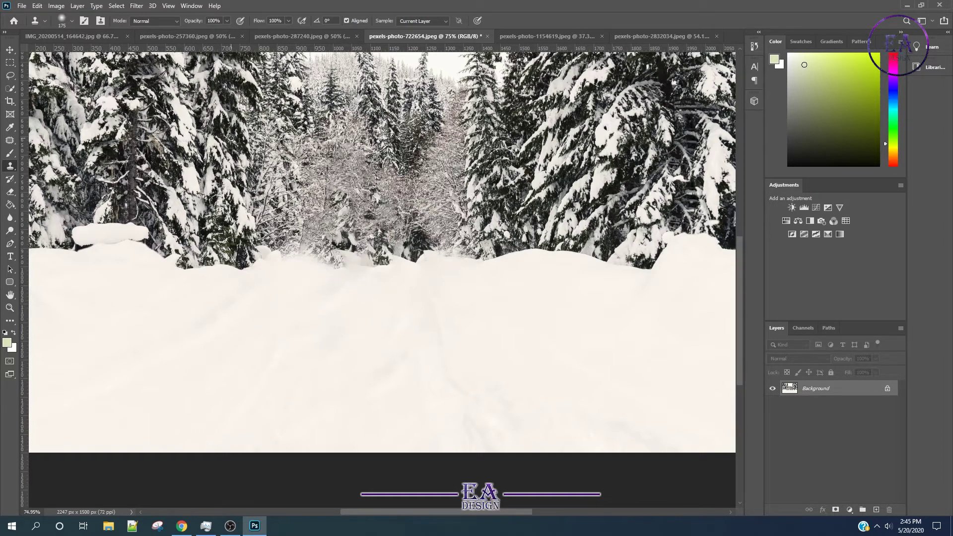
Clone tree texture into the blank gap, down toward the snow line, with a 90 px brush.
{"action": "left_click", "coordinate": [293, 168], "text": "alt"}
{"action": "left_click", "coordinate": [316, 219]}
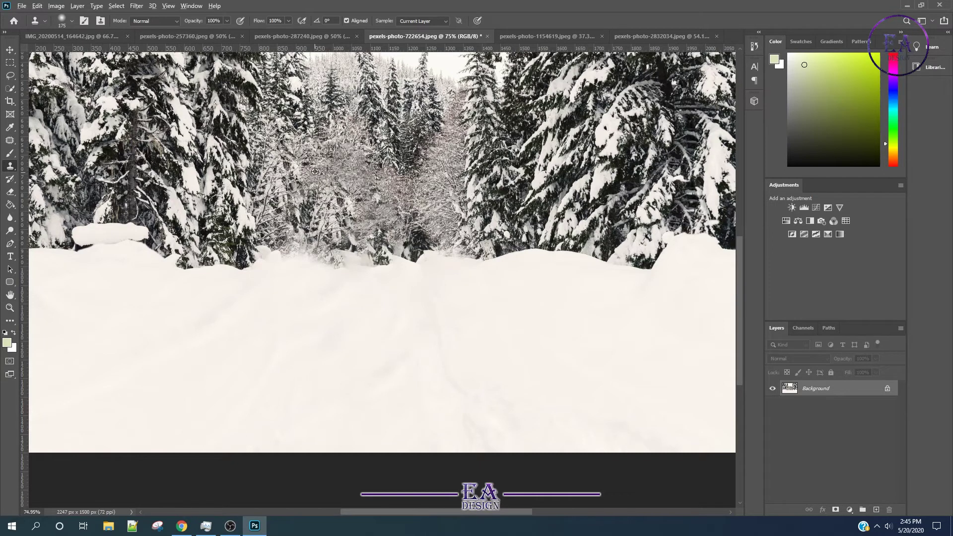
{"action": "key", "text": "bracketleft"}
{"action": "key", "text": "bracketleft"}
{"action": "key", "text": "bracketleft"}
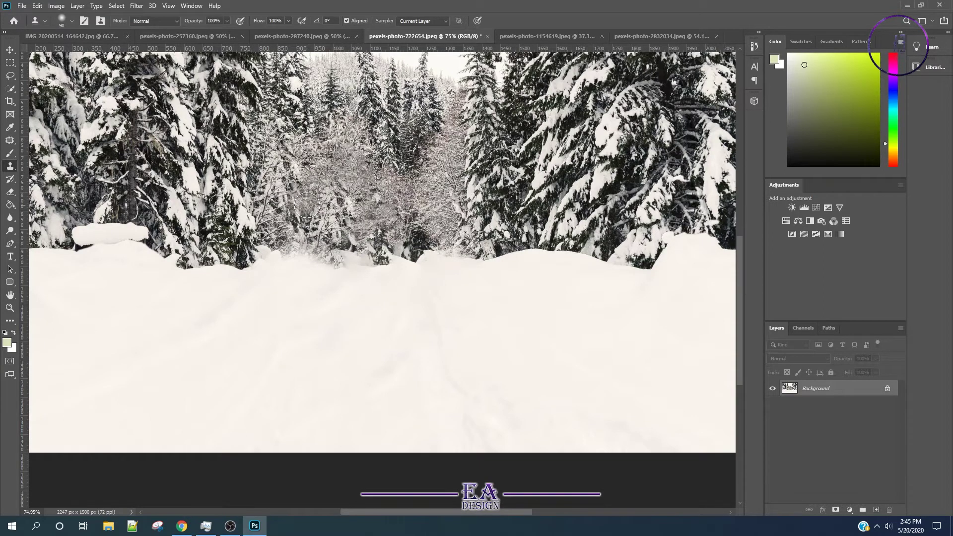
{"action": "mouse_move", "coordinate": [312, 206]}
{"action": "left_mouse_down"}
{"action": "mouse_move", "coordinate": [287, 249]}
{"action": "mouse_move", "coordinate": [398, 246]}
{"action": "left_mouse_up"}
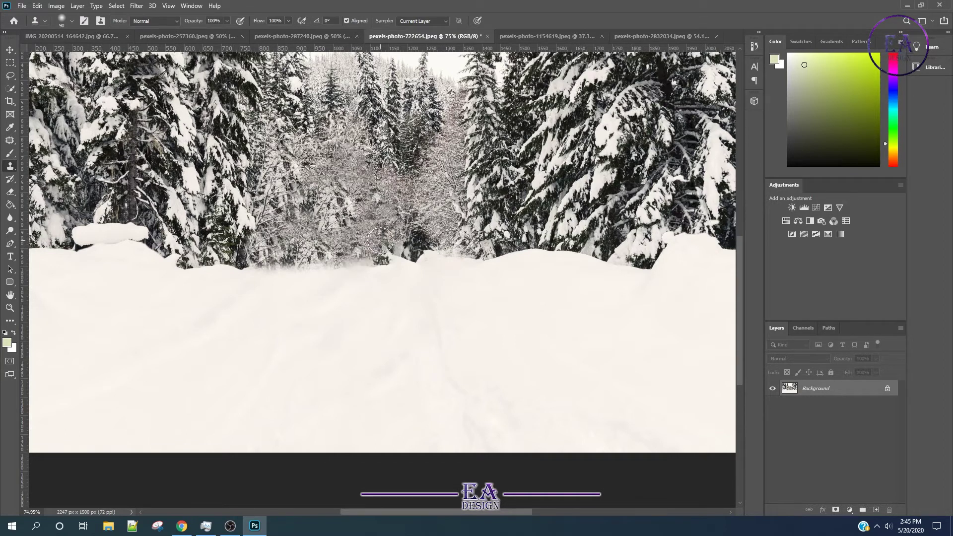
{"action": "scroll", "coordinate": [422, 318], "scroll_direction": "down", "scroll_amount": 3}
{"action": "scroll", "coordinate": [432, 322], "scroll_direction": "down", "scroll_amount": 2}
{"action": "scroll", "coordinate": [431, 322], "scroll_direction": "up", "scroll_amount": 2}
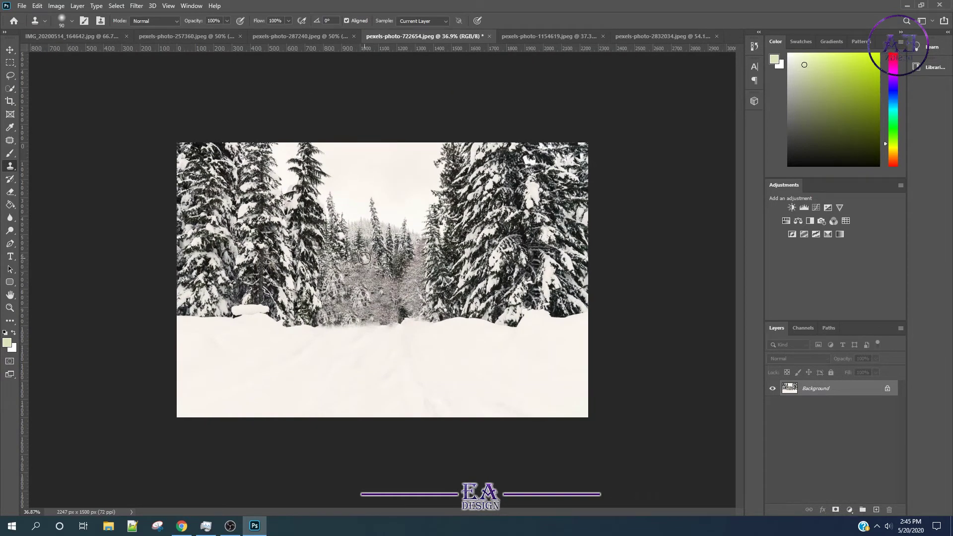
Clone dark snowy branches across the centre trees using a 250 px brush.
{"action": "key", "text": "bracketright"}
{"action": "key", "text": "bracketright"}
{"action": "key", "text": "bracketright"}
{"action": "left_click", "coordinate": [497, 233], "text": "alt"}
{"action": "mouse_move", "coordinate": [377, 264]}
{"action": "left_mouse_down"}
{"action": "mouse_move", "coordinate": [350, 282]}
{"action": "mouse_move", "coordinate": [383, 279]}
{"action": "left_mouse_up"}
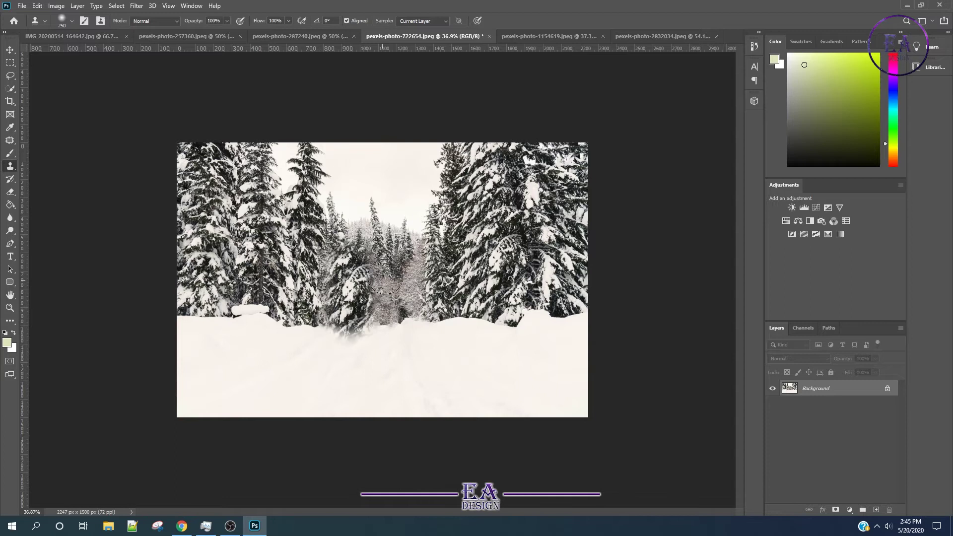
{"action": "left_click_drag", "start_coordinate": [383, 279], "coordinate": [397, 327]}
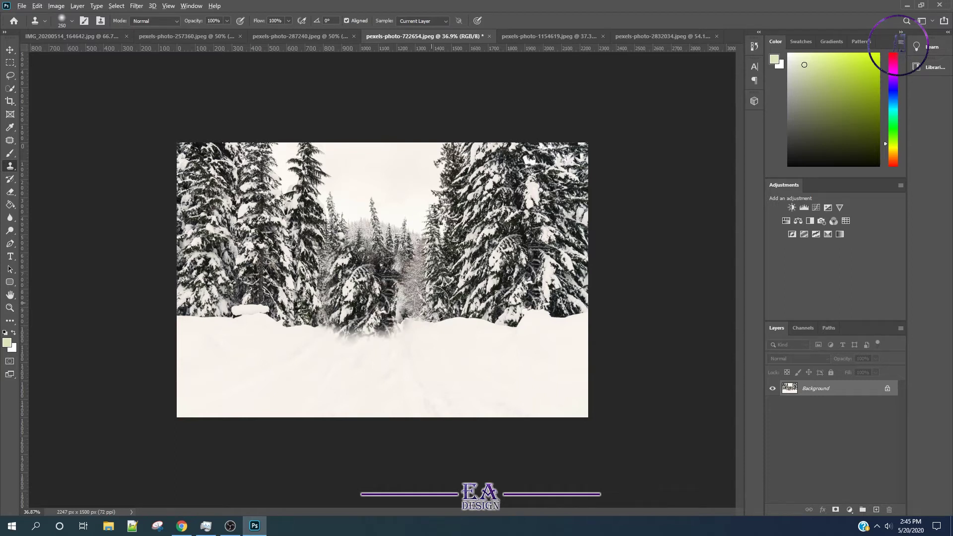
{"action": "scroll", "coordinate": [429, 300], "scroll_direction": "down", "scroll_amount": 2}
{"action": "left_click_drag", "start_coordinate": [420, 280], "coordinate": [399, 293]}
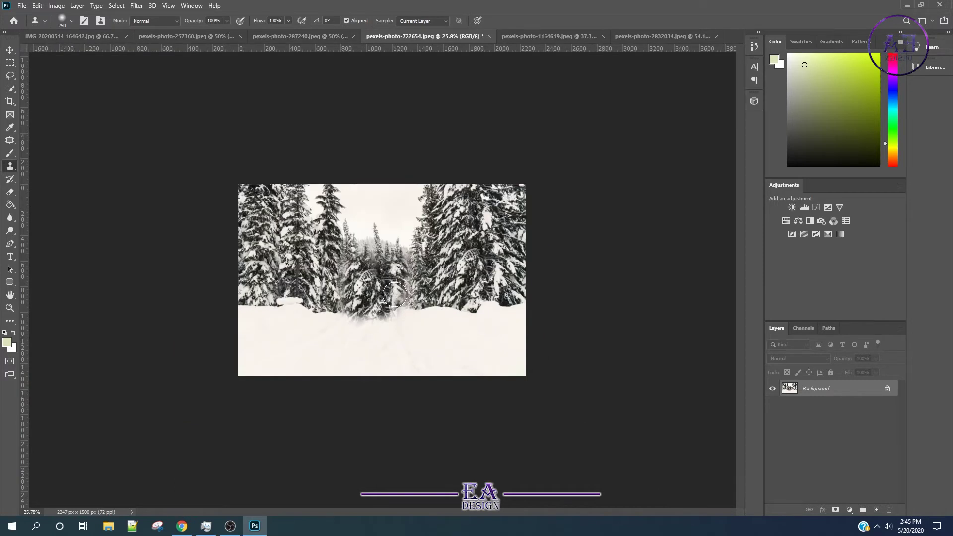
{"action": "left_click_drag", "start_coordinate": [398, 294], "coordinate": [330, 285]}
Clone texture along the snow edge below the trees with a 150 px Hard Round brush.
{"action": "left_click", "coordinate": [66, 25]}
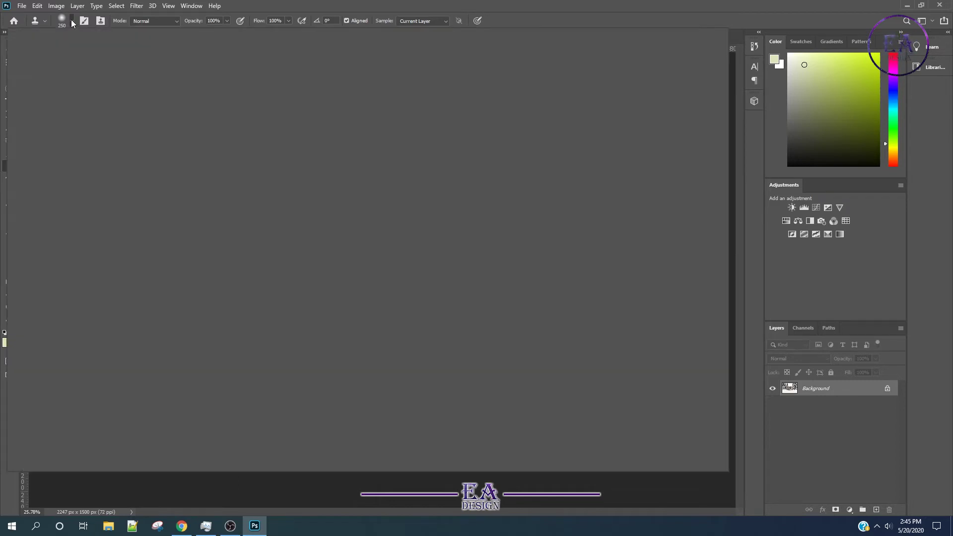
{"action": "left_click", "coordinate": [163, 231]}
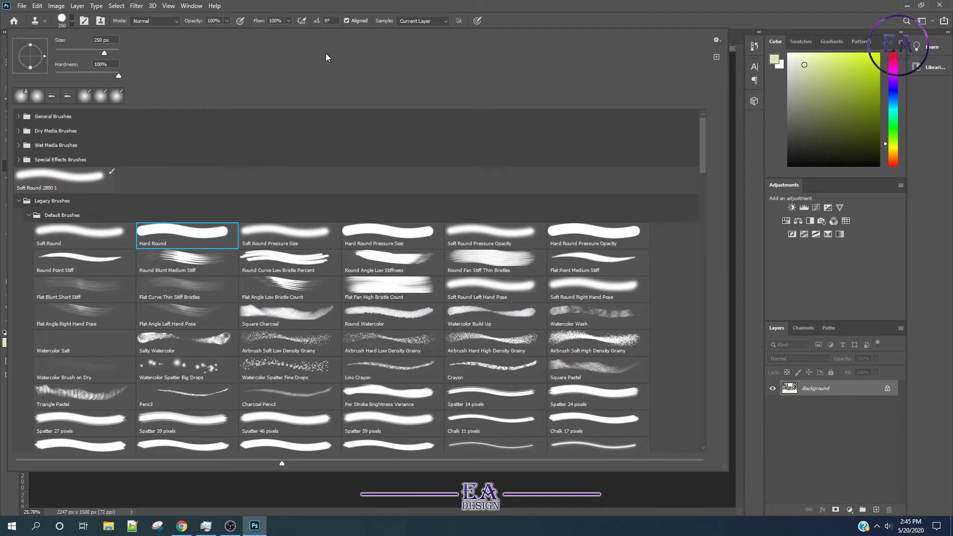
{"action": "left_click", "coordinate": [73, 25]}
{"action": "key", "text": "ctrl+0"}
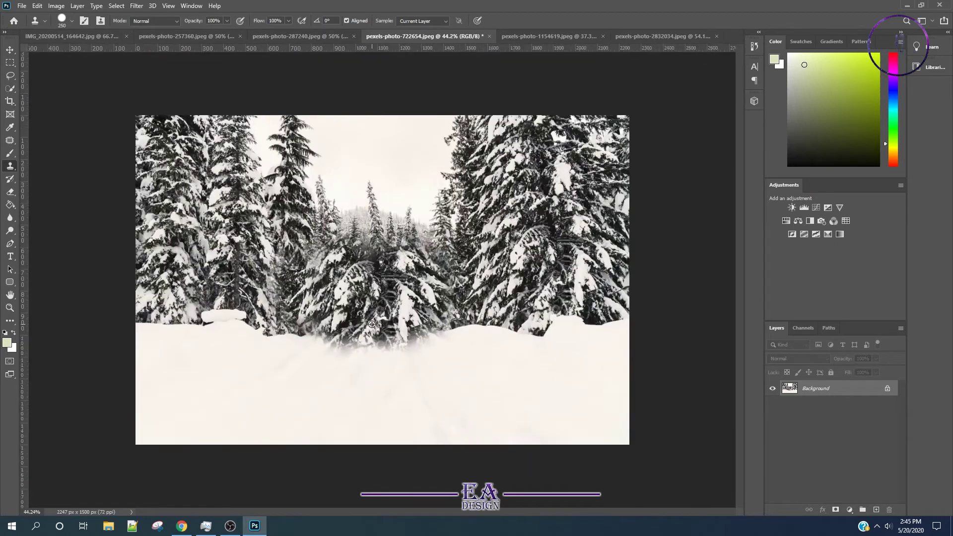
{"action": "key", "text": "bracketleft"}
{"action": "key", "text": "bracketleft"}
{"action": "key", "text": "bracketleft"}
{"action": "key", "text": "bracketleft"}
{"action": "key", "text": "bracketleft"}
{"action": "mouse_move", "coordinate": [276, 372]}
{"action": "left_mouse_down"}
{"action": "mouse_move", "coordinate": [362, 374]}
{"action": "mouse_move", "coordinate": [461, 359]}
{"action": "mouse_move", "coordinate": [494, 367]}
{"action": "left_mouse_up"}
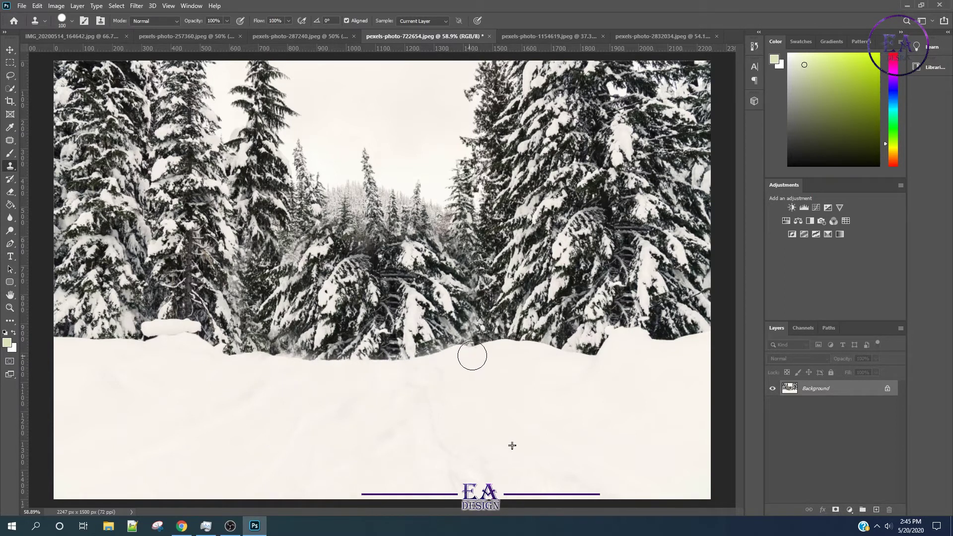
{"action": "scroll", "coordinate": [291, 386], "scroll_direction": "down", "scroll_amount": 3}
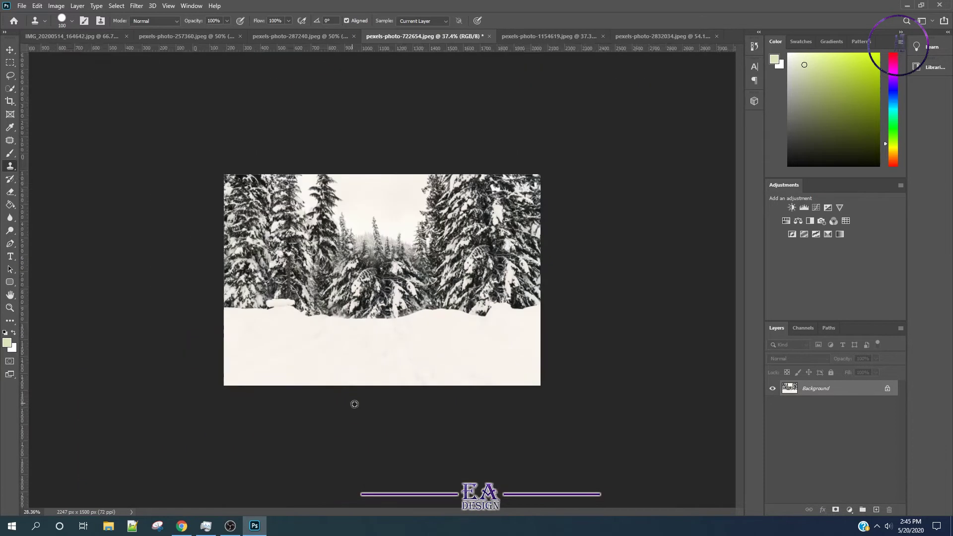
{"action": "left_click", "coordinate": [299, 36]}
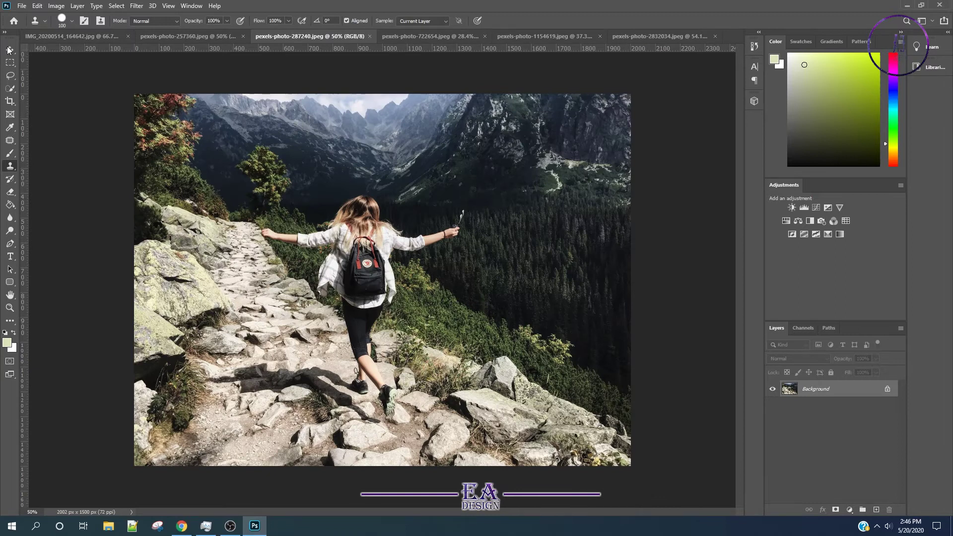
Try quick-selecting the hiker's body, shoe and outstretched arms, then deselect.
{"action": "left_click", "coordinate": [10, 88]}
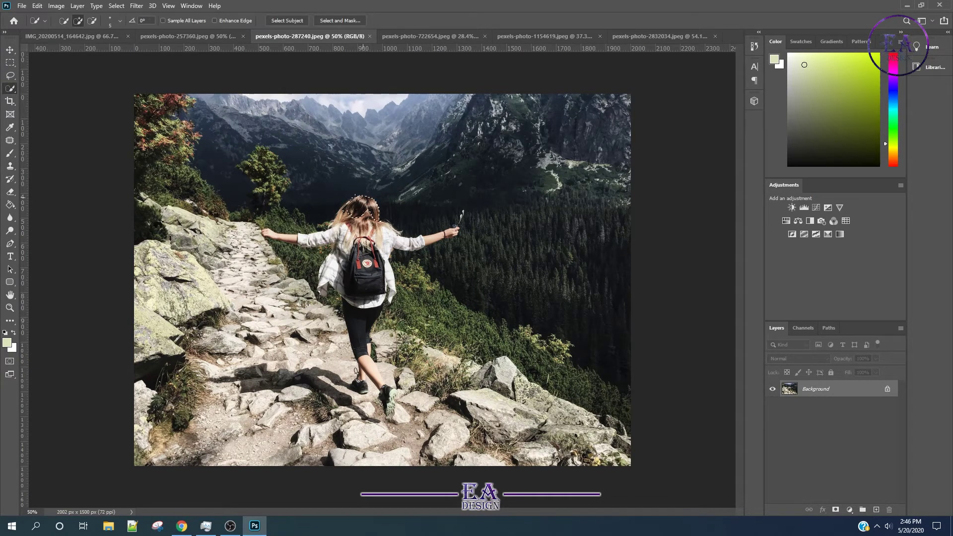
{"action": "left_click_drag", "start_coordinate": [362, 242], "coordinate": [380, 383]}
{"action": "left_click", "coordinate": [356, 370]}
{"action": "left_click_drag", "start_coordinate": [283, 240], "coordinate": [325, 298]}
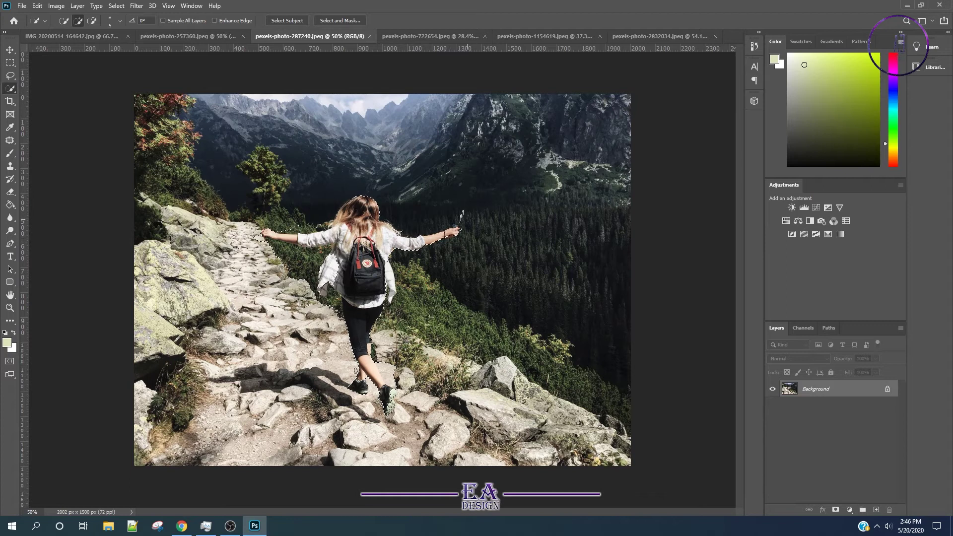
{"action": "left_click_drag", "start_coordinate": [388, 234], "coordinate": [464, 220]}
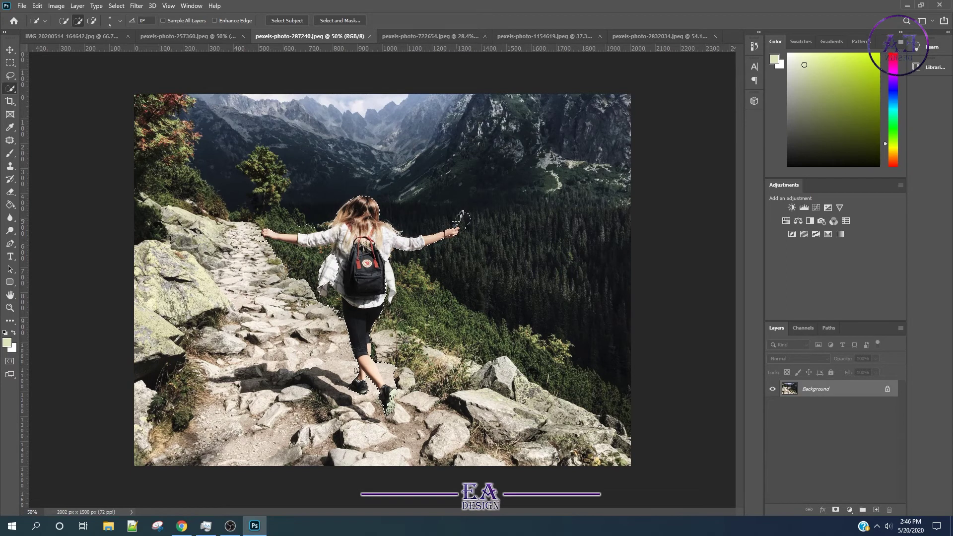
{"action": "key", "text": "ctrl+d"}
Draw a loose freehand Lasso outline around the hiker.
{"action": "right_click", "coordinate": [11, 77]}
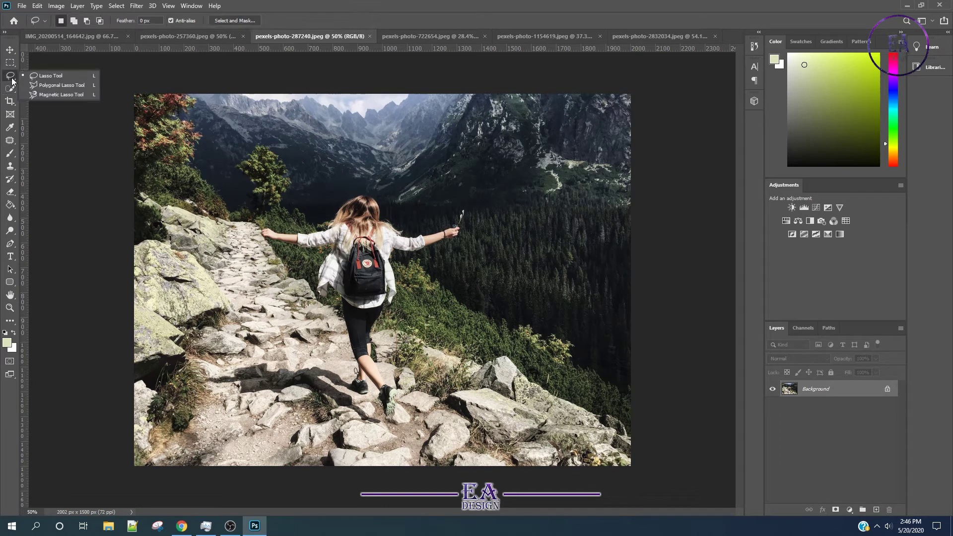
{"action": "left_click", "coordinate": [44, 78]}
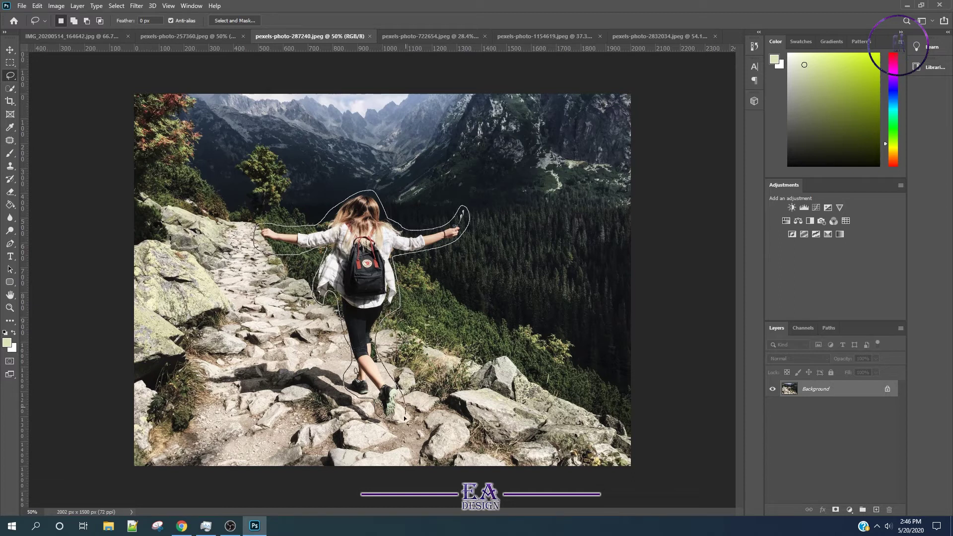
{"action": "left_click_drag", "start_coordinate": [396, 425], "coordinate": [397, 427]}
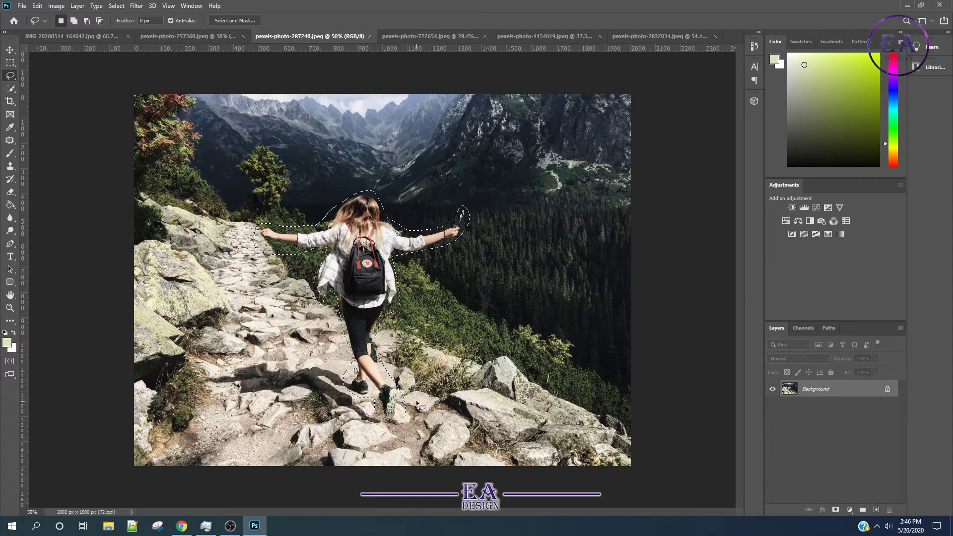
Content-Aware Fill the hiker's outline with surrounding path and greenery, then deselect.
{"action": "key", "text": "shift+F5"}
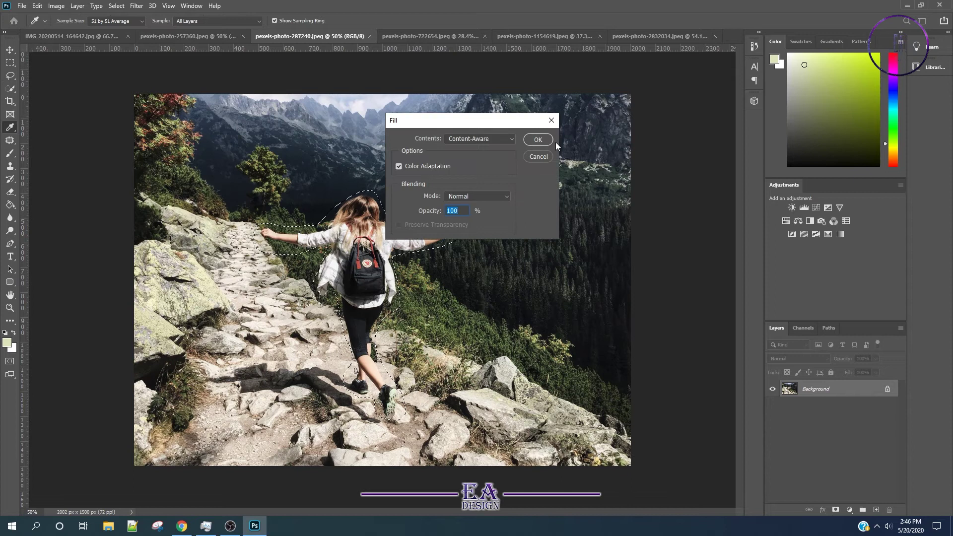
{"action": "left_click", "coordinate": [538, 140]}
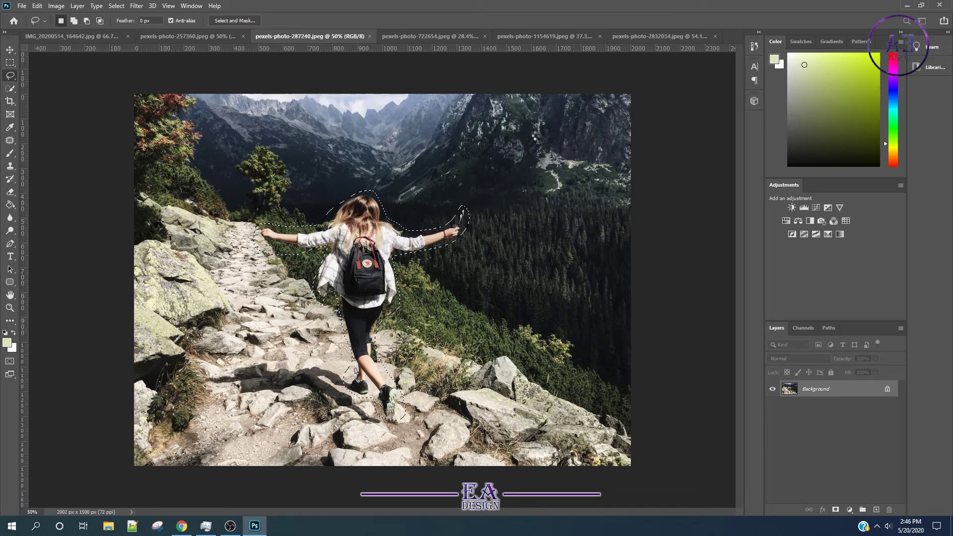
{"action": "key", "text": "ctrl+d"}
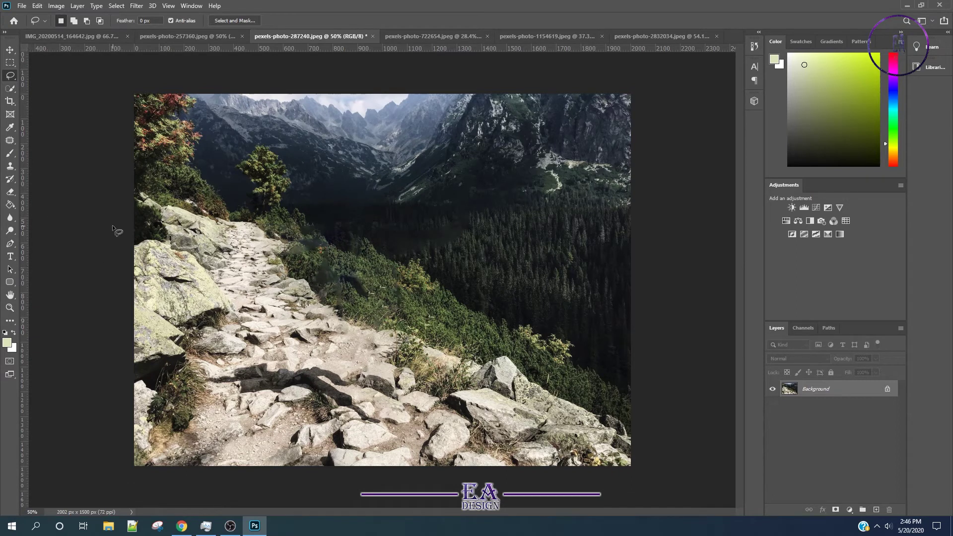
{"action": "mouse_move", "coordinate": [11, 165]}
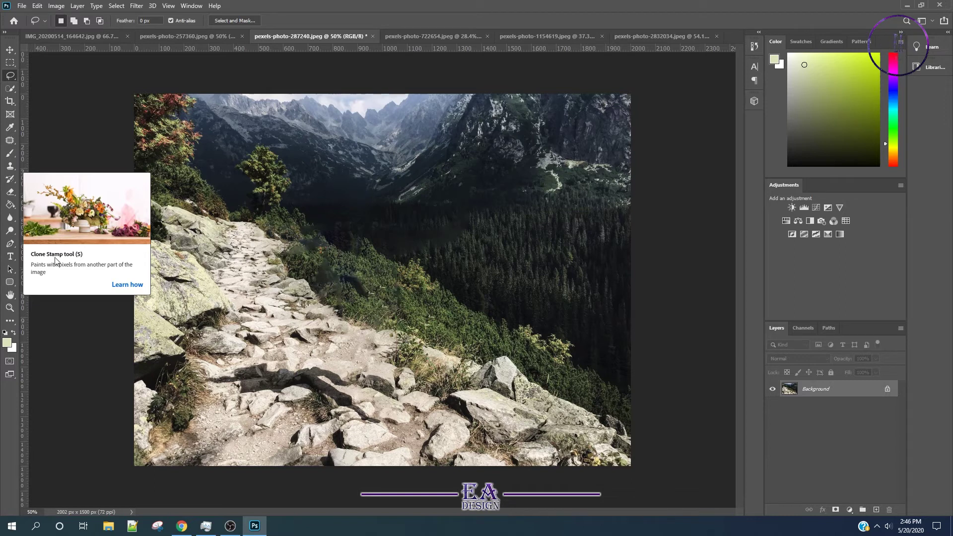
{"action": "left_click", "coordinate": [11, 169]}
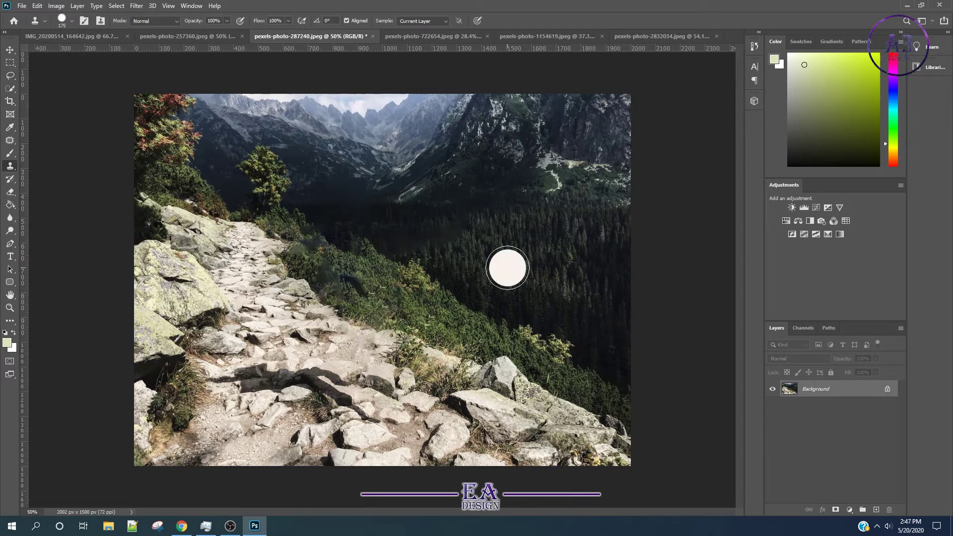
{"action": "left_click", "coordinate": [73, 21]}
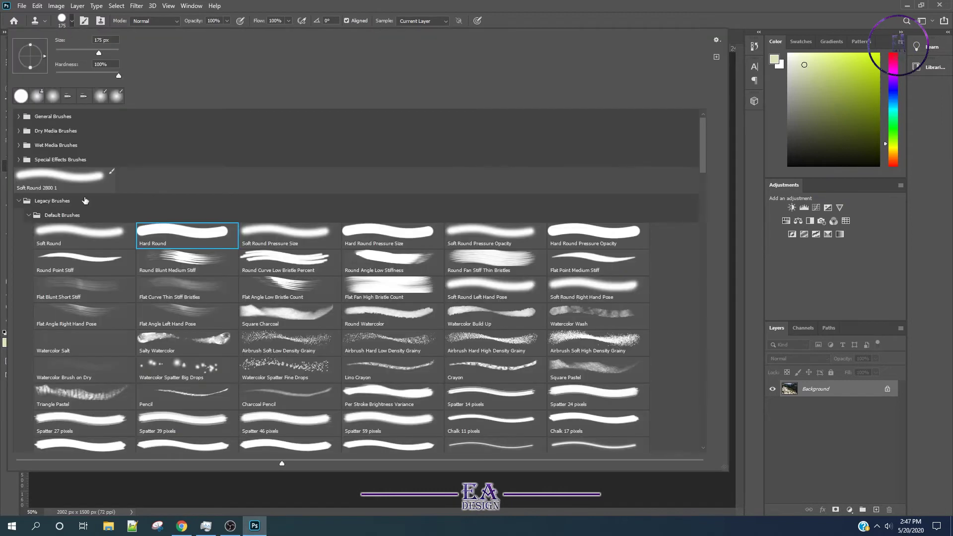
Clone dark forest texture over the leftover patch where the hiker stood.
{"action": "left_click", "coordinate": [74, 184]}
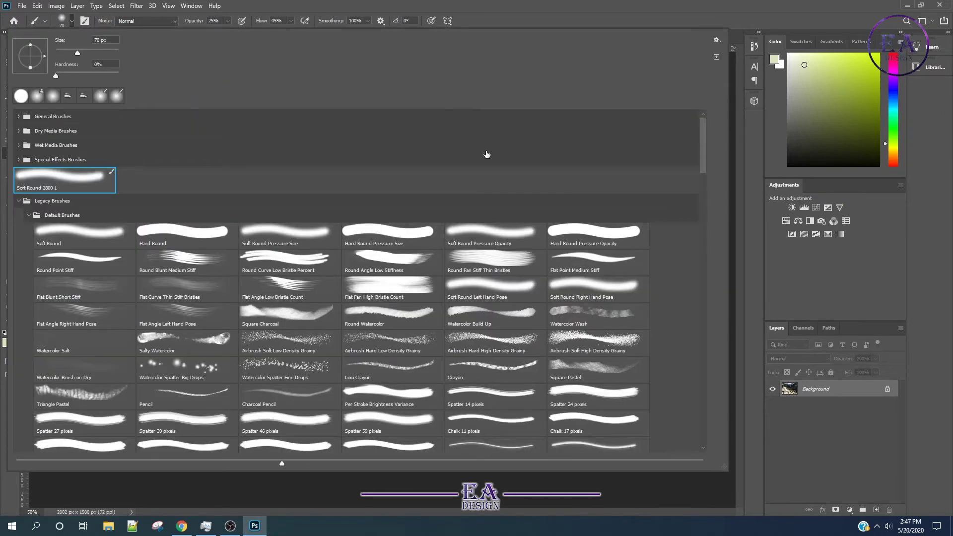
{"action": "left_click", "coordinate": [73, 22]}
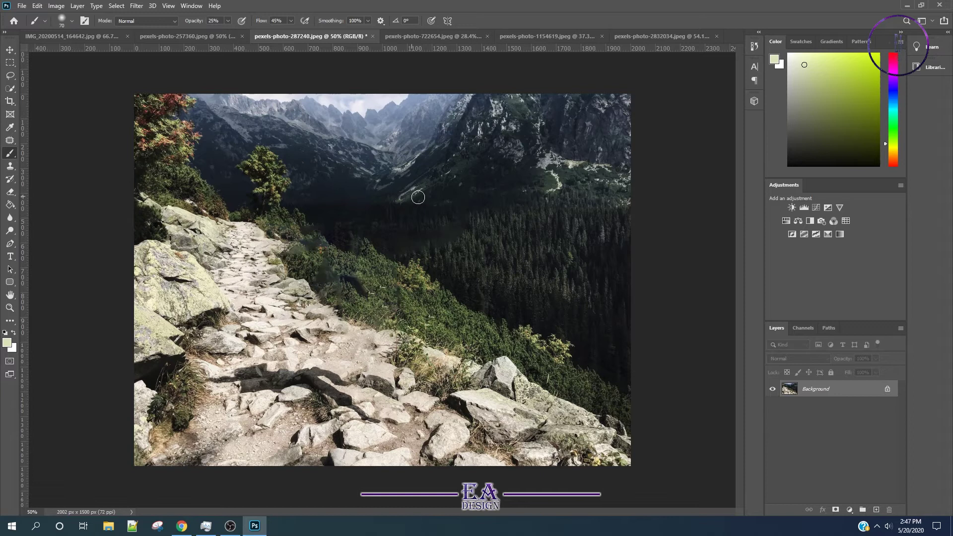
{"action": "left_click", "coordinate": [548, 265], "text": "alt"}
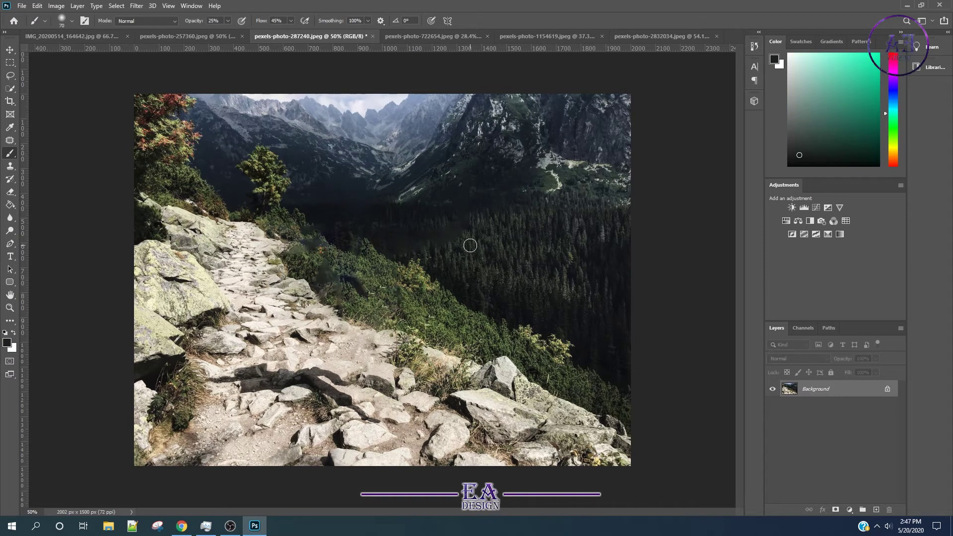
{"action": "left_click", "coordinate": [11, 167]}
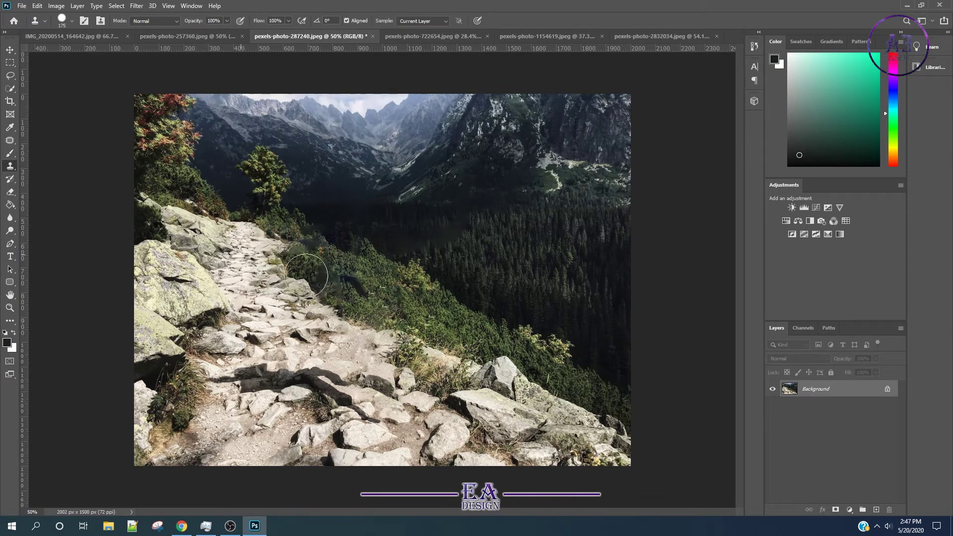
{"action": "left_click", "coordinate": [533, 263], "text": "alt"}
{"action": "left_click_drag", "start_coordinate": [447, 230], "coordinate": [440, 252]}
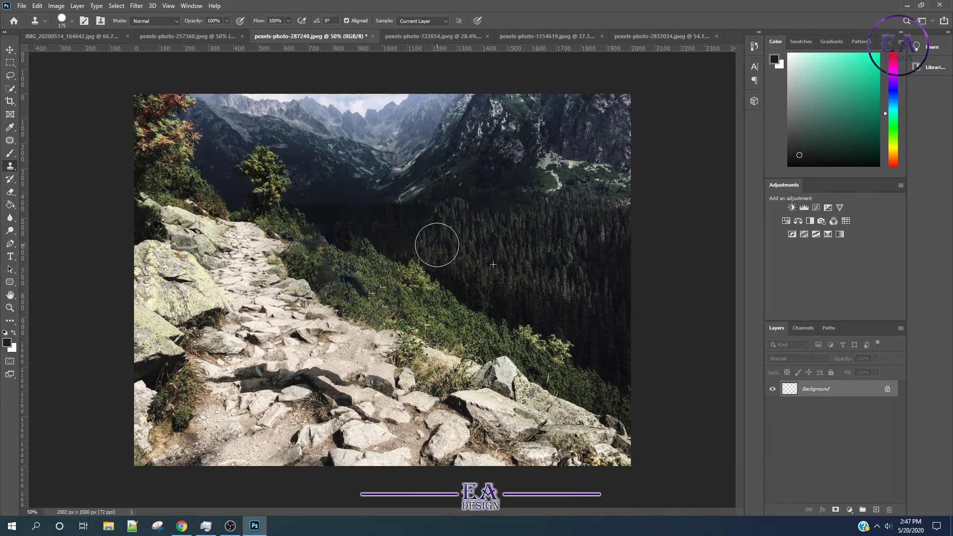
Set the clone brush to a Soft Round tip sized 125 px.
{"action": "left_click", "coordinate": [72, 21]}
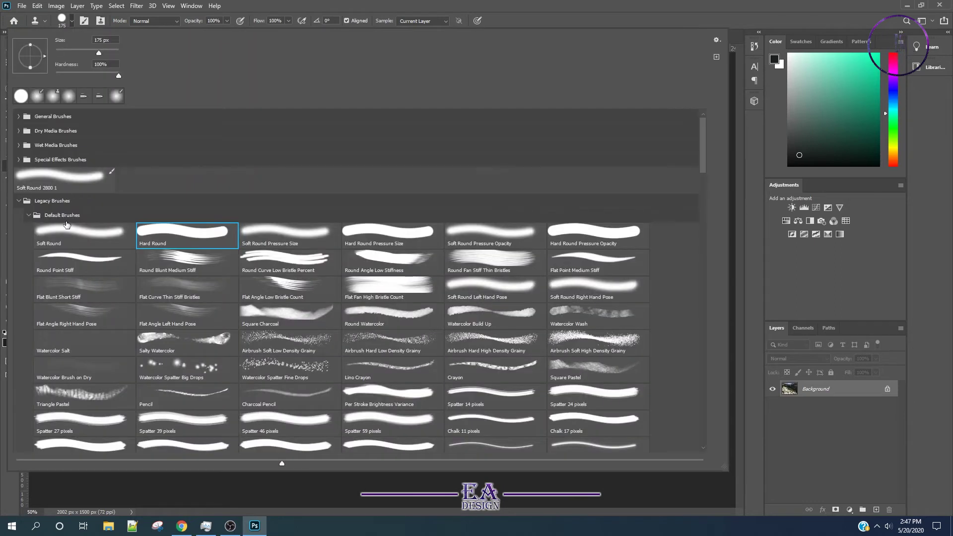
{"action": "left_click", "coordinate": [65, 231]}
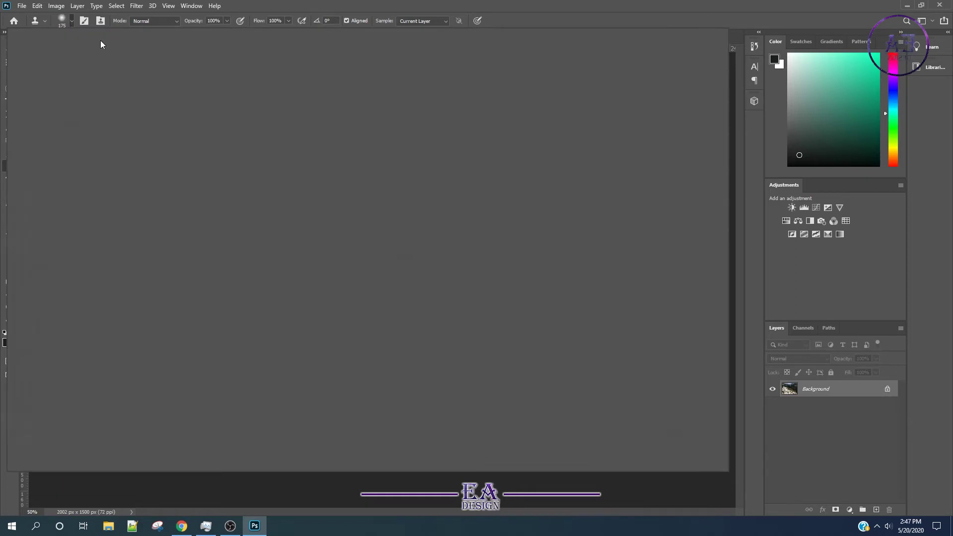
{"action": "left_click", "coordinate": [72, 21]}
{"action": "key", "text": "bracketleft"}
{"action": "key", "text": "bracketleft"}
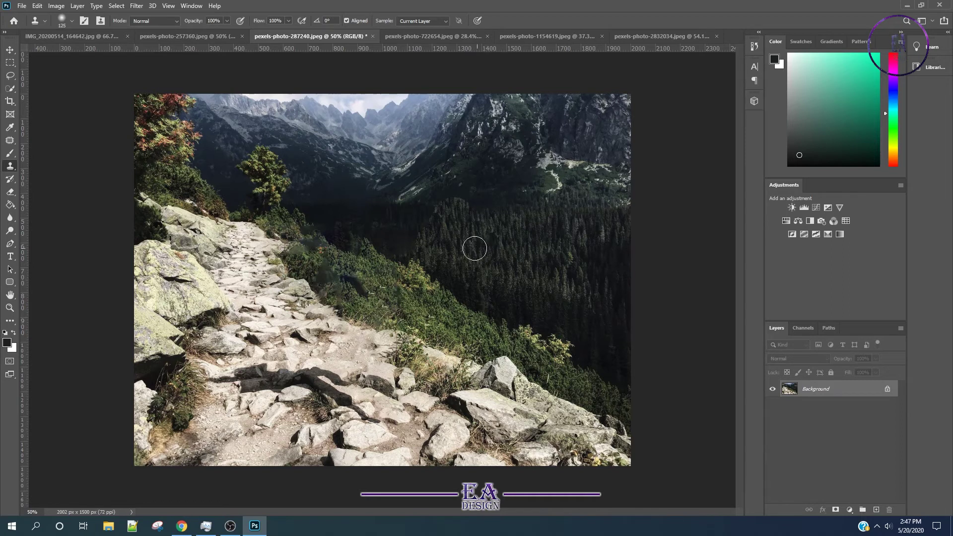
Clone forest along the path edge and foliage smudge, and clean stones over the trail shadow.
{"action": "mouse_move", "coordinate": [474, 210]}
{"action": "left_mouse_down"}
{"action": "mouse_move", "coordinate": [383, 268]}
{"action": "mouse_move", "coordinate": [319, 256]}
{"action": "mouse_move", "coordinate": [342, 247]}
{"action": "mouse_move", "coordinate": [356, 399]}
{"action": "left_mouse_up"}
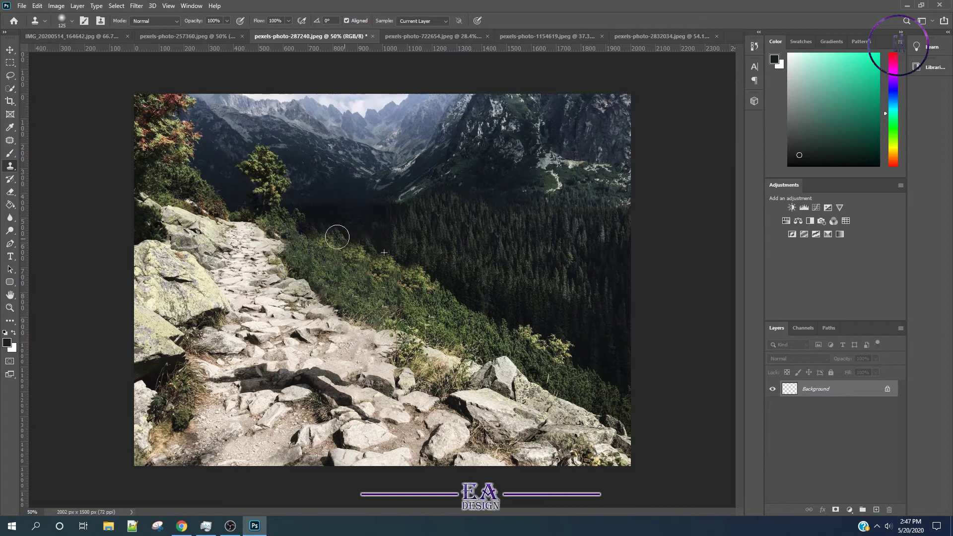
{"action": "scroll", "coordinate": [476, 261], "scroll_direction": "up", "scroll_amount": 2}
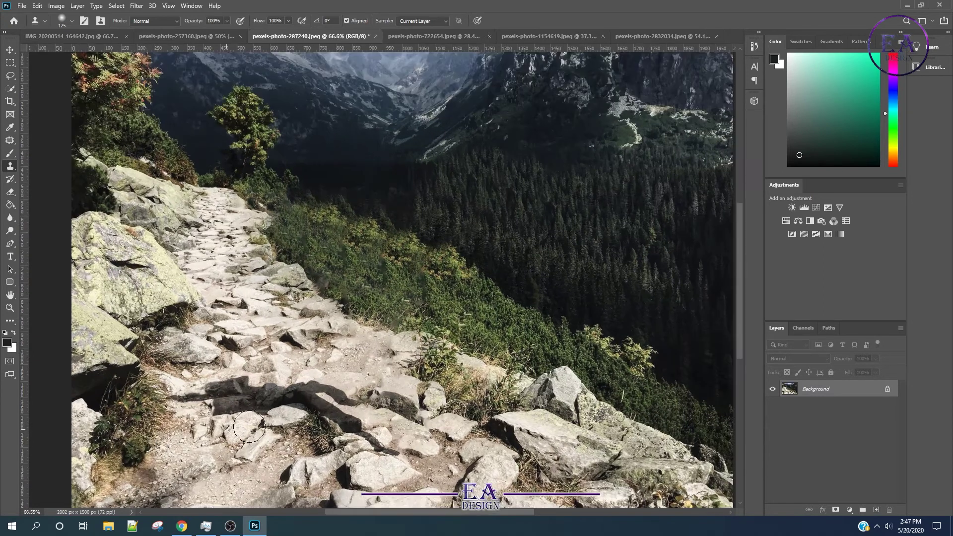
{"action": "mouse_move", "coordinate": [476, 261]}
{"action": "left_mouse_down"}
{"action": "mouse_move", "coordinate": [416, 219]}
{"action": "mouse_move", "coordinate": [396, 240]}
{"action": "mouse_move", "coordinate": [489, 275]}
{"action": "left_mouse_up"}
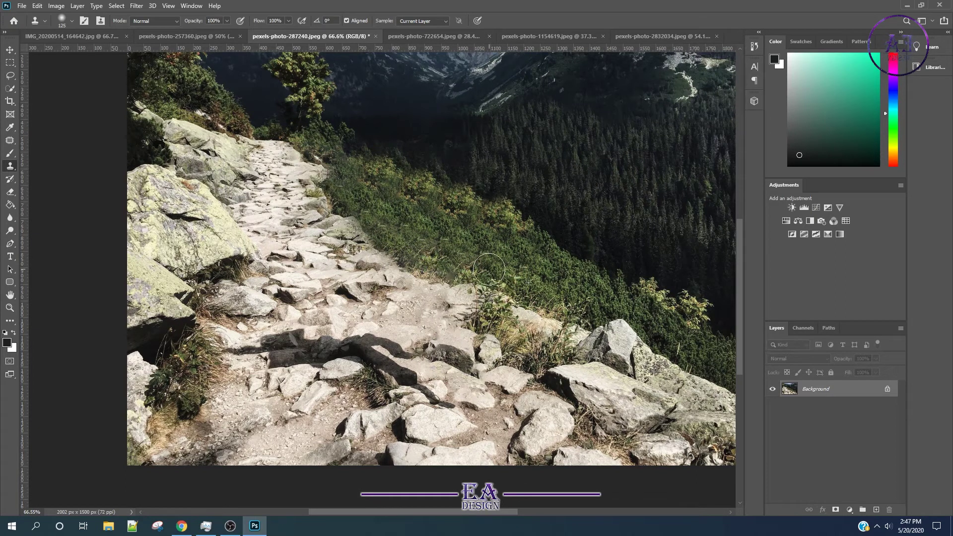
{"action": "left_click", "coordinate": [271, 260], "text": "alt"}
{"action": "mouse_move", "coordinate": [249, 351]}
{"action": "left_mouse_down"}
{"action": "mouse_move", "coordinate": [271, 341]}
{"action": "mouse_move", "coordinate": [370, 347]}
{"action": "mouse_move", "coordinate": [454, 409]}
{"action": "mouse_move", "coordinate": [444, 362]}
{"action": "mouse_move", "coordinate": [465, 412]}
{"action": "mouse_move", "coordinate": [375, 359]}
{"action": "left_mouse_up"}
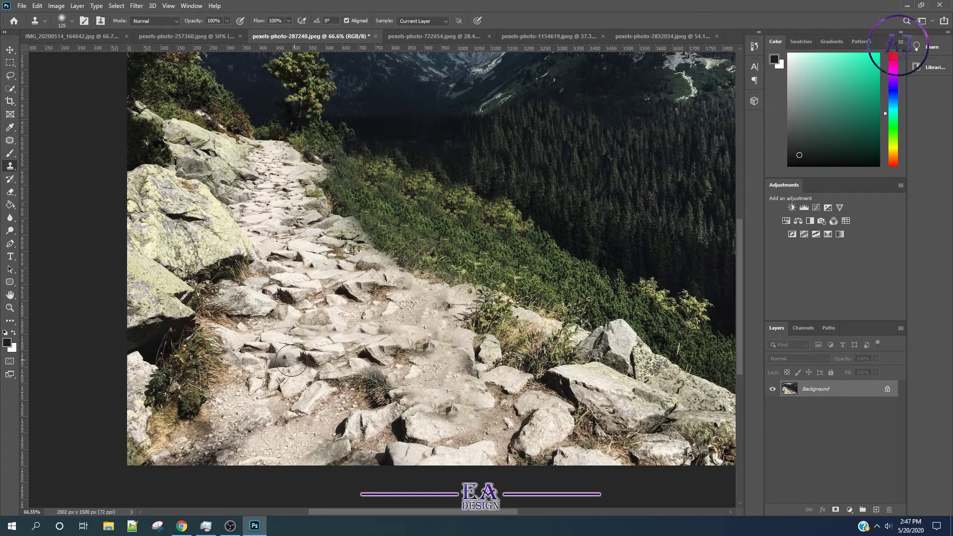
{"action": "scroll", "coordinate": [388, 403], "scroll_direction": "down", "scroll_amount": 3}
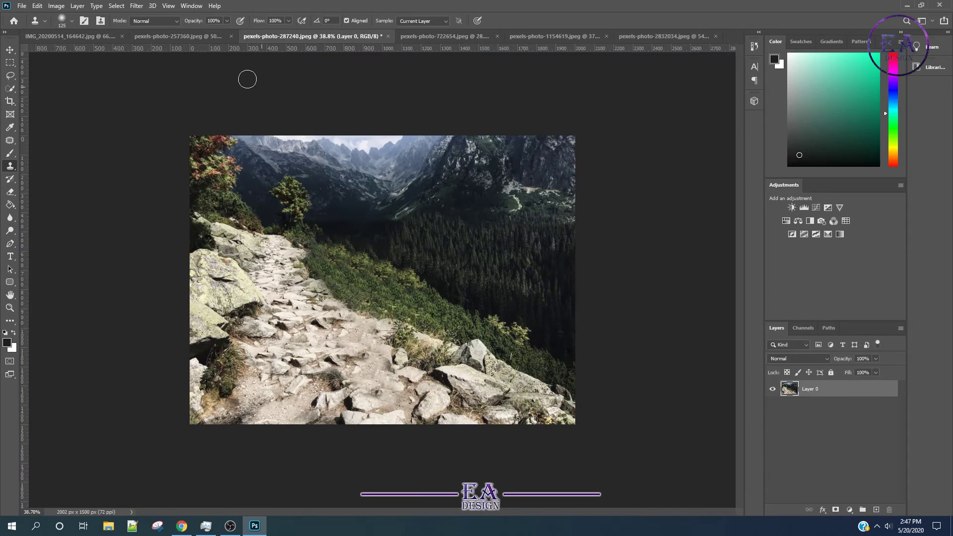
Switch to the forest path photo and zoom in on the white bench.
{"action": "left_click", "coordinate": [192, 36]}
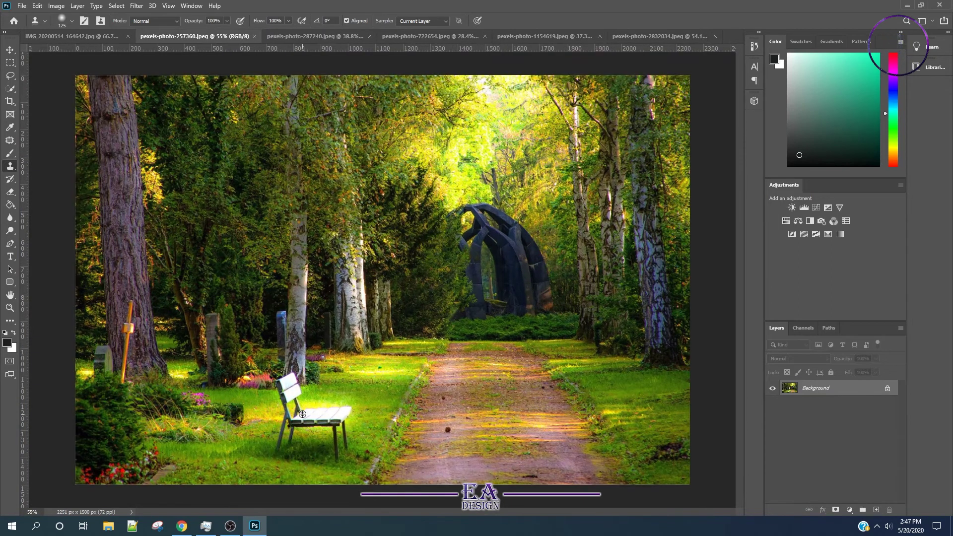
{"action": "left_click", "coordinate": [303, 414], "text": "alt"}
{"action": "scroll", "coordinate": [308, 405], "scroll_direction": "up", "scroll_amount": 2}
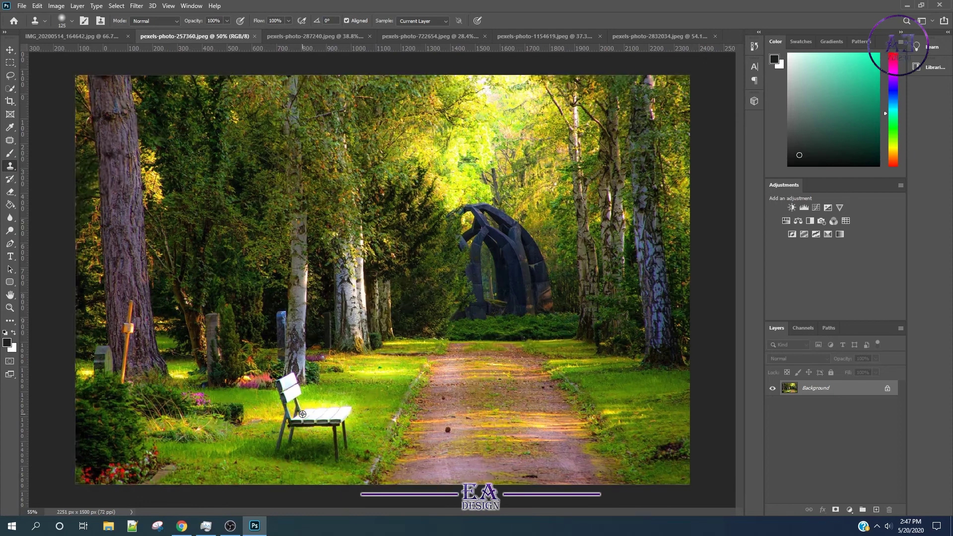
{"action": "scroll", "coordinate": [323, 383], "scroll_direction": "up", "scroll_amount": 2}
{"action": "scroll", "coordinate": [342, 352], "scroll_direction": "up", "scroll_amount": 2}
{"action": "scroll", "coordinate": [365, 322], "scroll_direction": "up", "scroll_amount": 1}
{"action": "scroll", "coordinate": [365, 323], "scroll_direction": "up", "scroll_amount": 1}
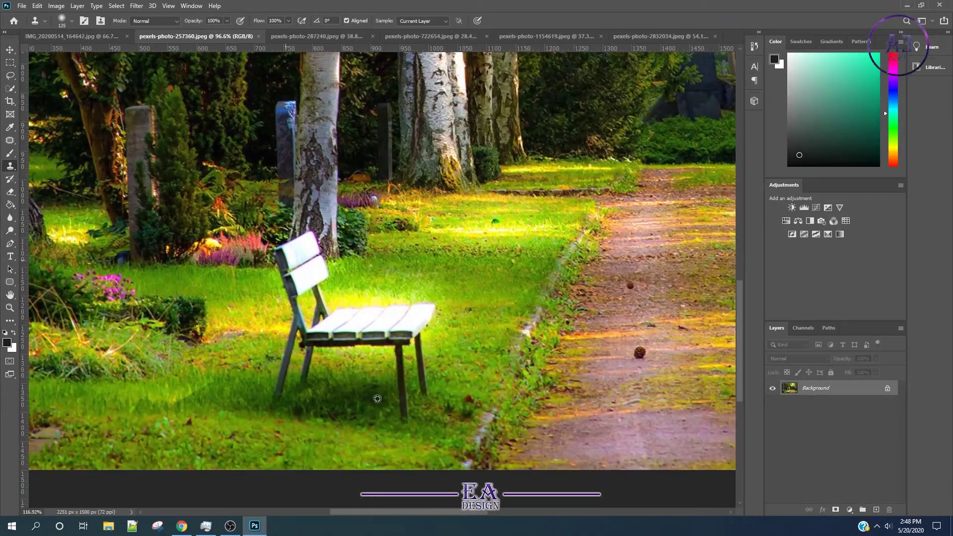
Lasso the bench with its shadow and replace it using Content-Aware Fill.
{"action": "left_click", "coordinate": [10, 76]}
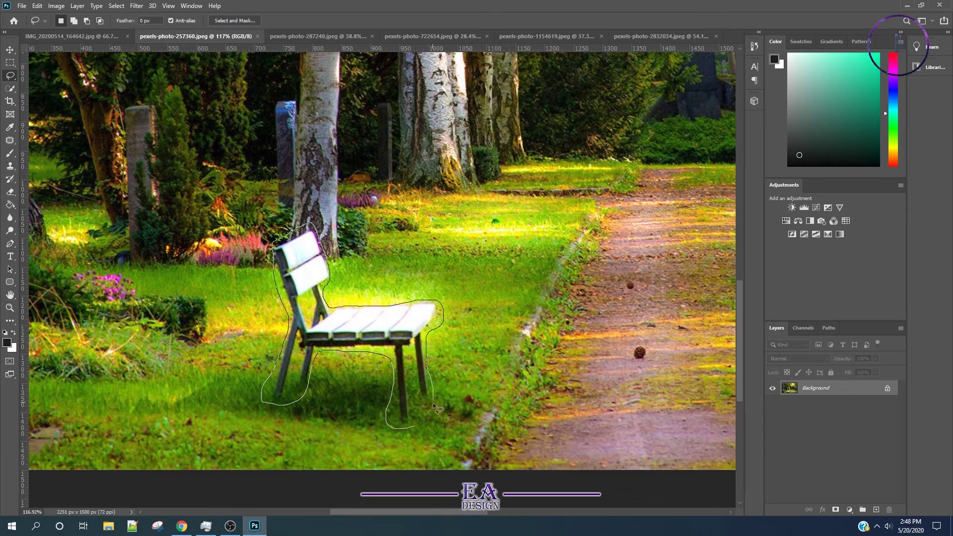
{"action": "left_click_drag", "start_coordinate": [413, 428], "coordinate": [414, 426]}
{"action": "scroll", "coordinate": [427, 412], "scroll_direction": "down", "scroll_amount": 3}
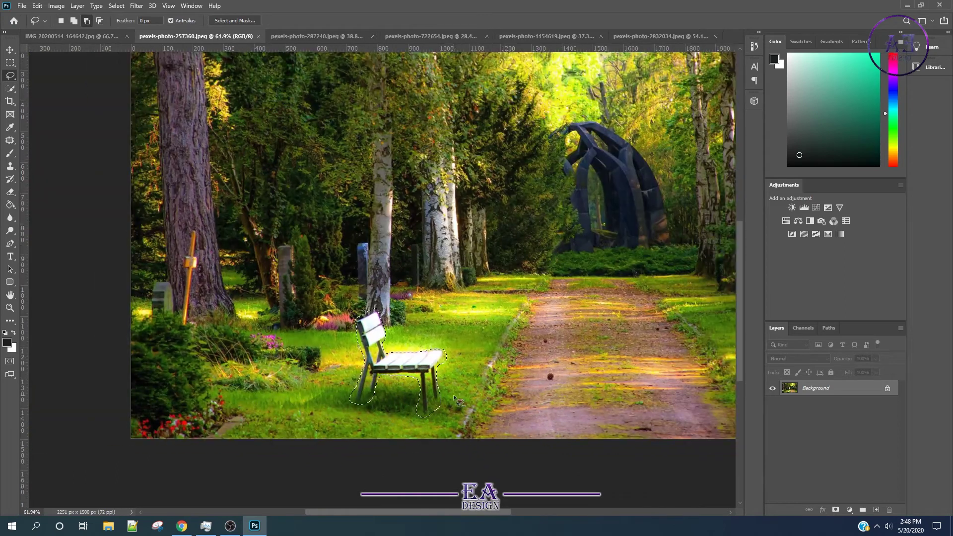
{"action": "key", "text": "shift+BackSpace"}
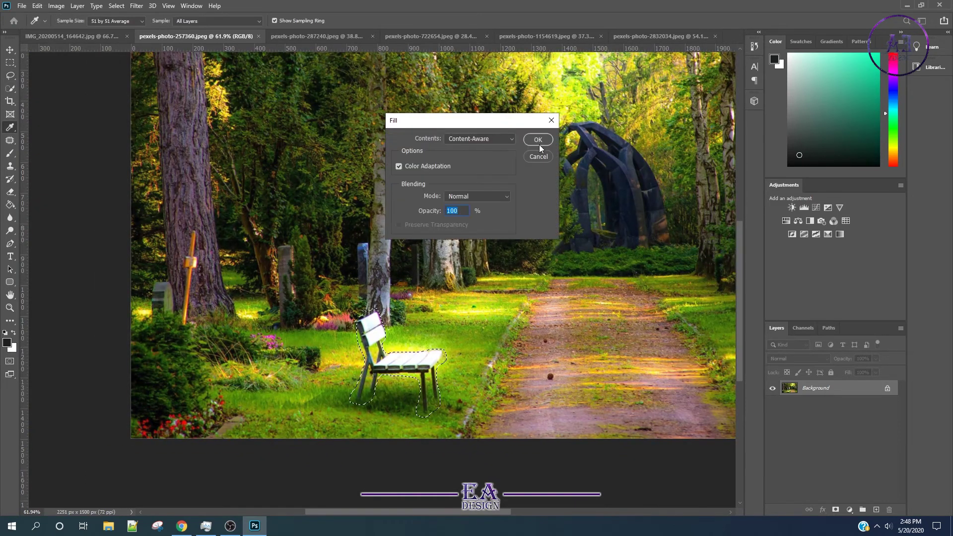
{"action": "left_click", "coordinate": [542, 128]}
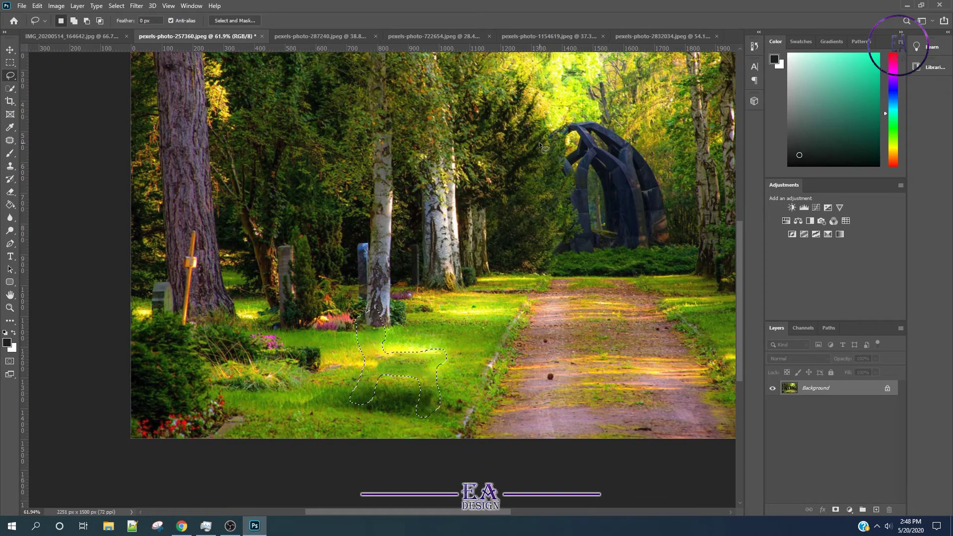
{"action": "key", "text": "ctrl+d"}
{"action": "scroll", "coordinate": [542, 353], "scroll_direction": "down", "scroll_amount": 2}
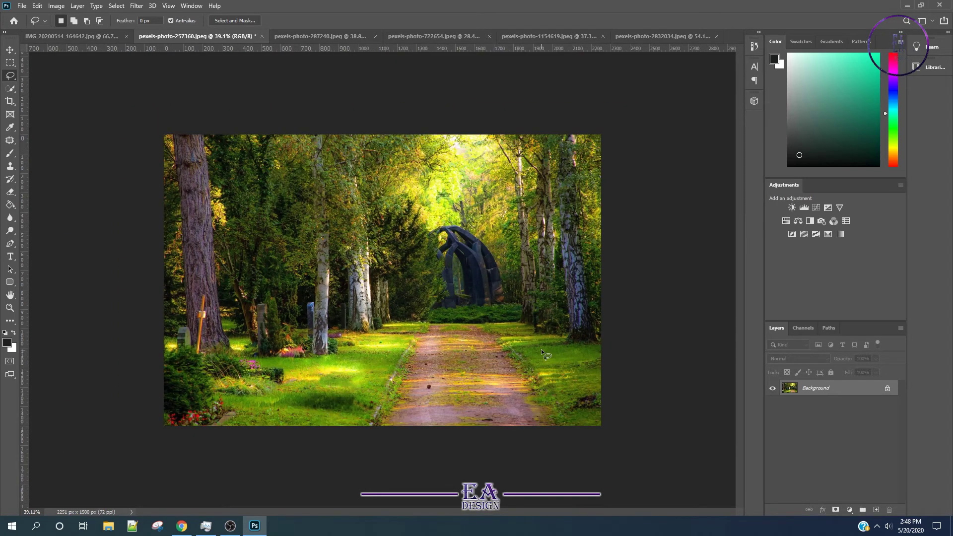
Lasso the dark patch in the grass right of the path and Content-Aware Fill it.
{"action": "scroll", "coordinate": [634, 412], "scroll_direction": "up", "scroll_amount": 3}
{"action": "scroll", "coordinate": [601, 373], "scroll_direction": "up", "scroll_amount": 2}
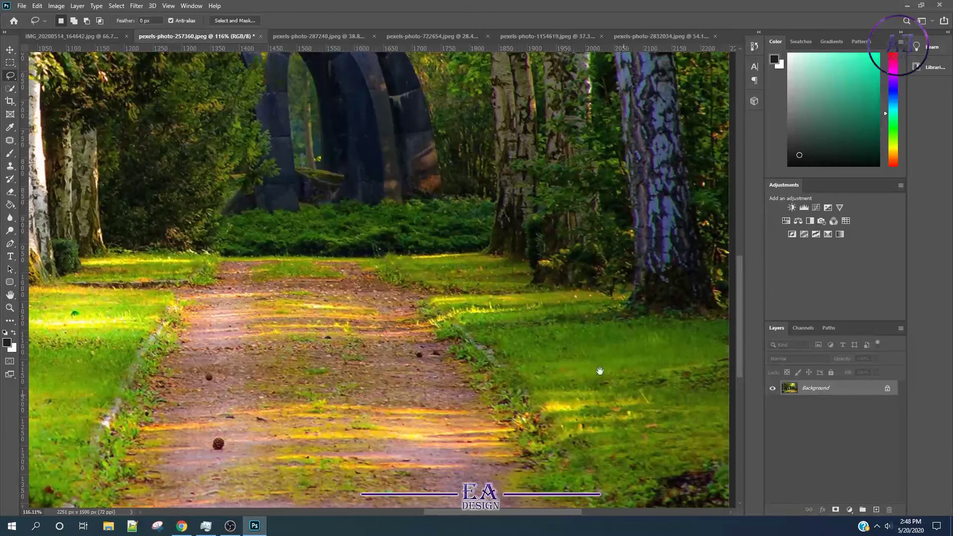
{"action": "scroll", "coordinate": [430, 287], "scroll_direction": "up", "scroll_amount": 1}
{"action": "left_click_drag", "start_coordinate": [471, 296], "coordinate": [424, 309]}
{"action": "mouse_move", "coordinate": [451, 351]}
{"action": "left_mouse_down"}
{"action": "mouse_move", "coordinate": [511, 347]}
{"action": "mouse_move", "coordinate": [494, 301]}
{"action": "mouse_move", "coordinate": [469, 295]}
{"action": "left_mouse_up"}
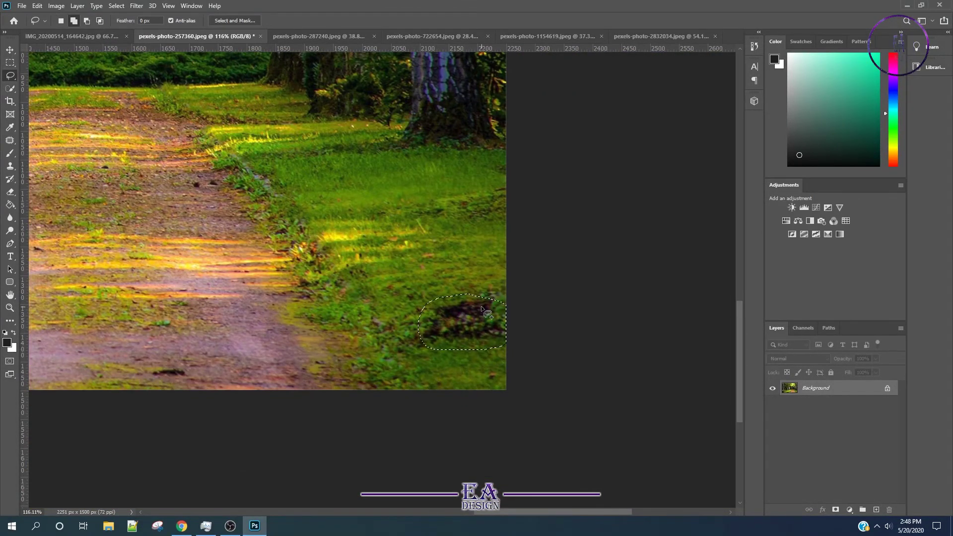
{"action": "key", "text": "shift+BackSpace"}
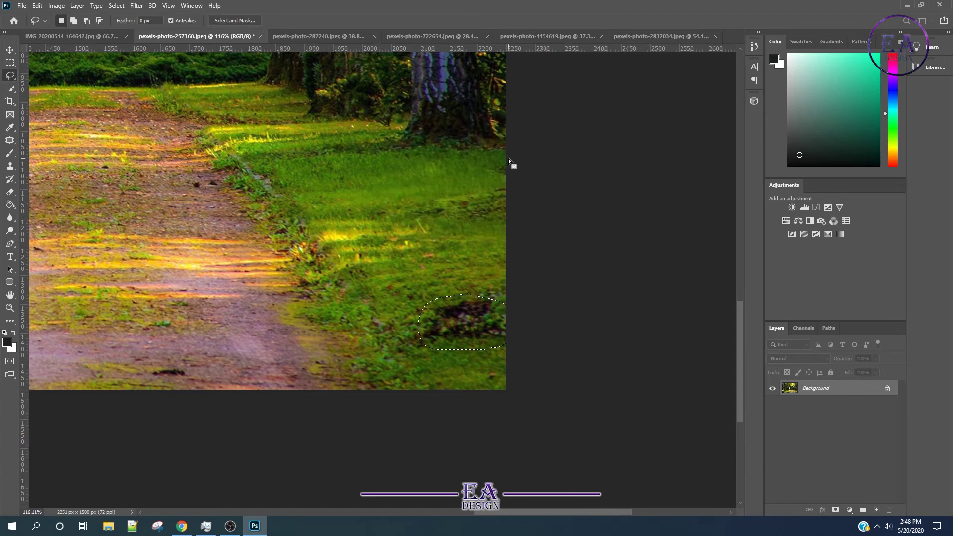
Content-Aware Fill the leftover bench shadow with surrounding grass and deselect.
{"action": "scroll", "coordinate": [435, 234], "scroll_direction": "down", "scroll_amount": 3, "text": "alt"}
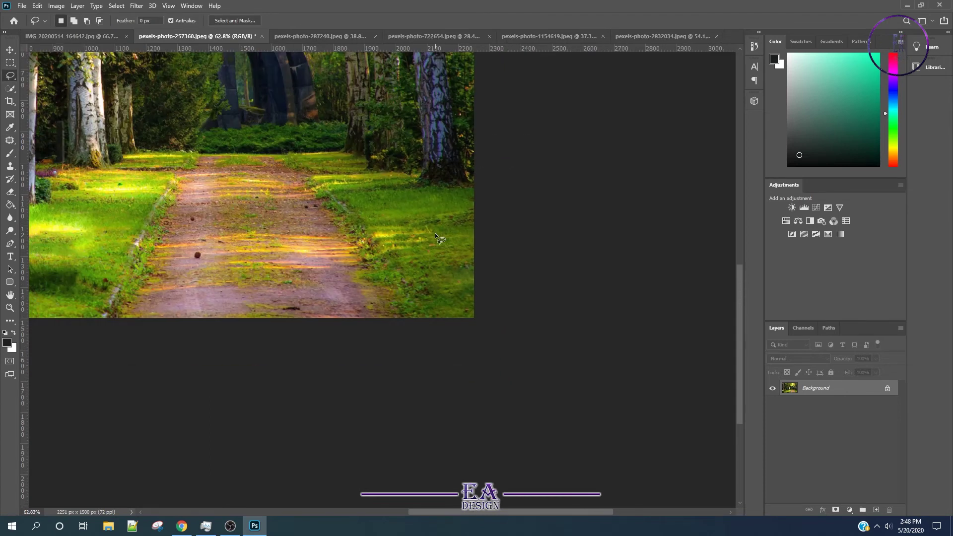
{"action": "scroll", "coordinate": [347, 236], "scroll_direction": "down", "scroll_amount": 3, "text": "alt"}
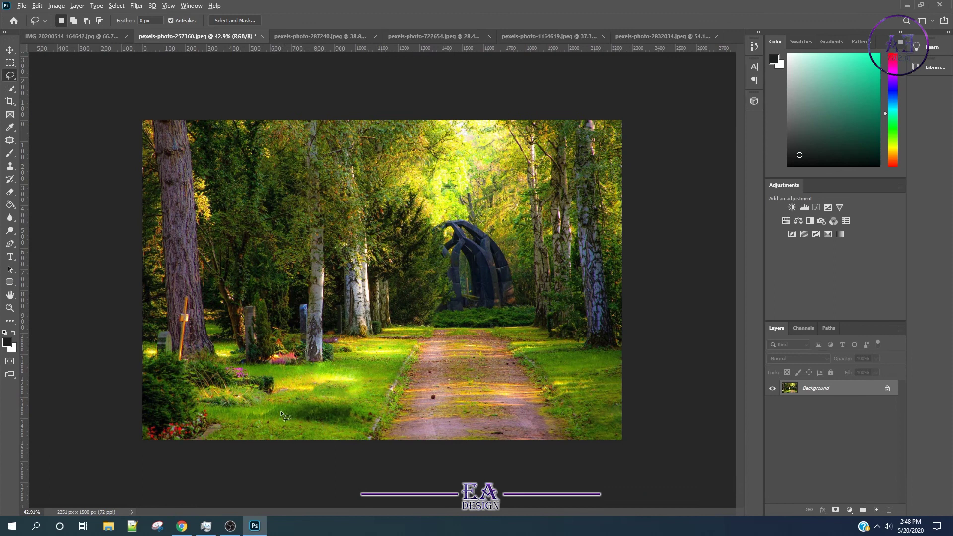
{"action": "scroll", "coordinate": [281, 410], "scroll_direction": "up", "scroll_amount": 2, "text": "alt"}
{"action": "scroll", "coordinate": [303, 392], "scroll_direction": "up", "scroll_amount": 1, "text": "alt"}
{"action": "scroll", "coordinate": [323, 377], "scroll_direction": "up", "scroll_amount": 1, "text": "alt"}
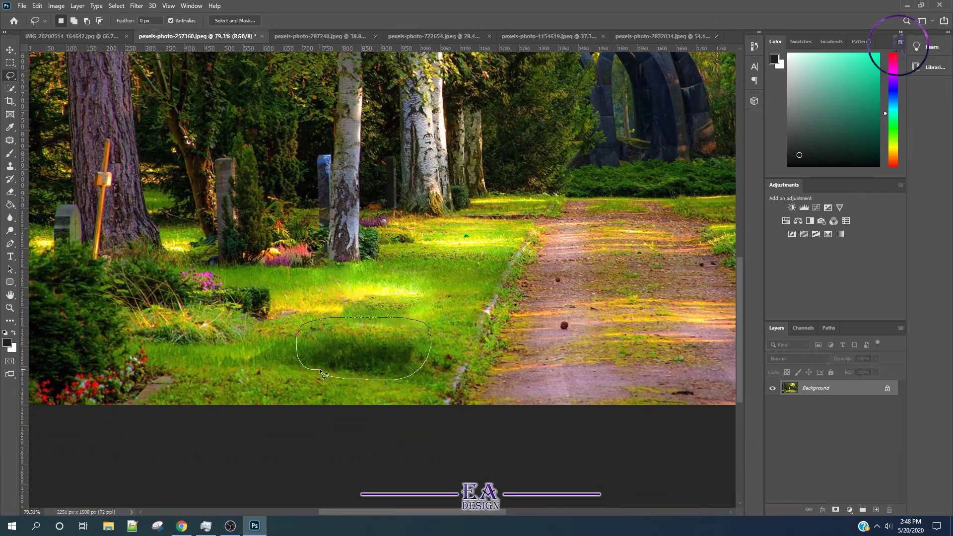
{"action": "key", "text": "shift+BackSpace"}
{"action": "left_click", "coordinate": [536, 141]}
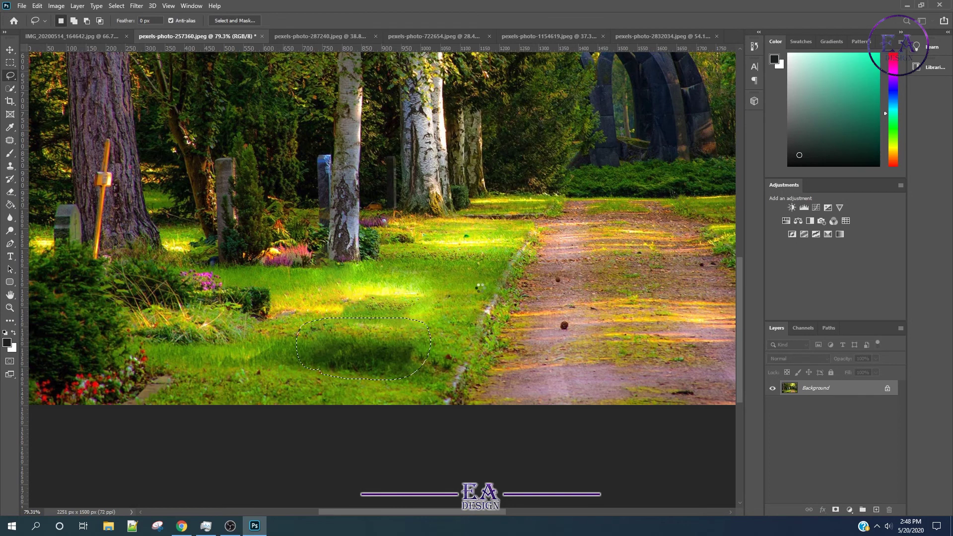
{"action": "key", "text": "ctrl+d"}
{"action": "scroll", "coordinate": [472, 328], "scroll_direction": "down", "scroll_amount": 1, "text": "alt"}
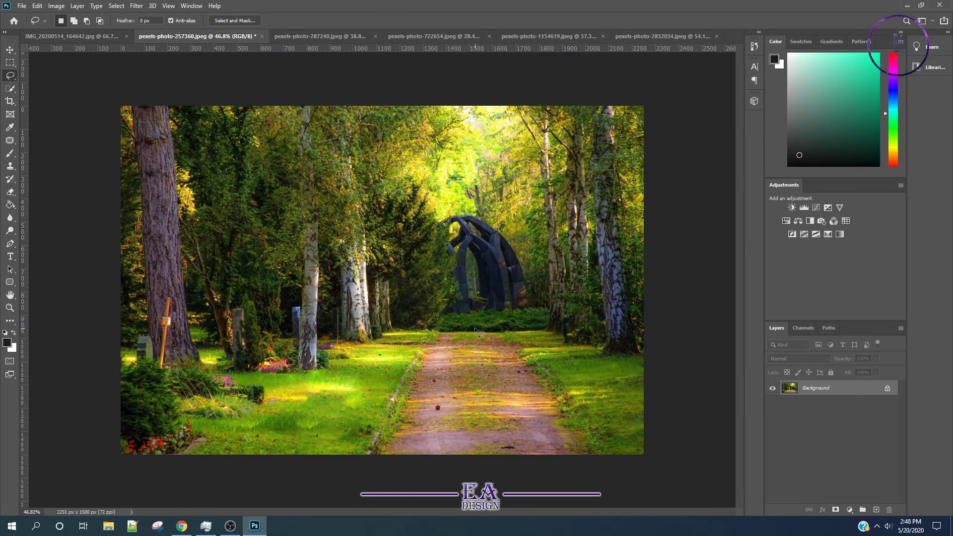
{"action": "scroll", "coordinate": [475, 329], "scroll_direction": "down", "scroll_amount": 1, "text": "alt"}
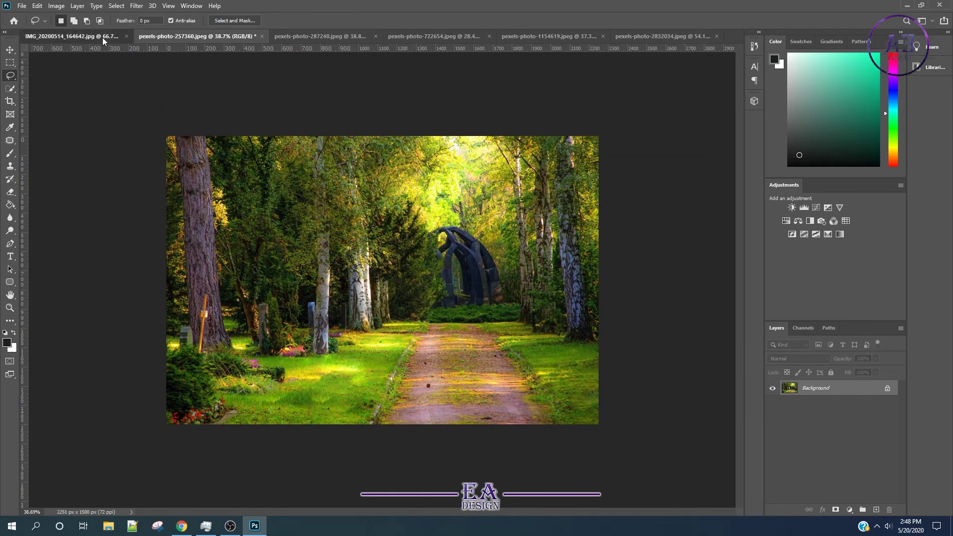
In IMG_20200514_164642.jpg, clone nearby grass over the maple sapling and leftover brownish patch.
{"action": "left_click", "coordinate": [102, 37]}
{"action": "scroll", "coordinate": [364, 375], "scroll_direction": "up", "scroll_amount": 2, "text": "alt"}
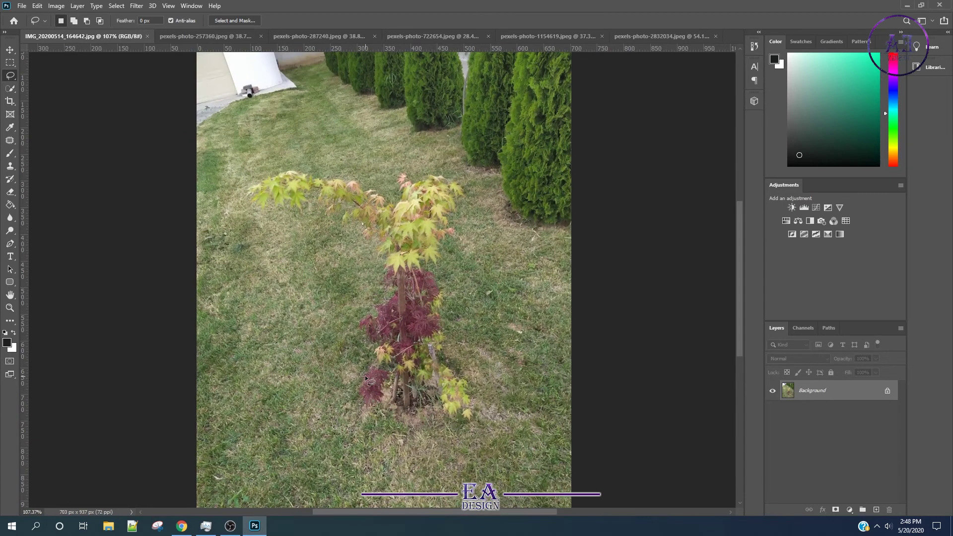
{"action": "left_click", "coordinate": [10, 167]}
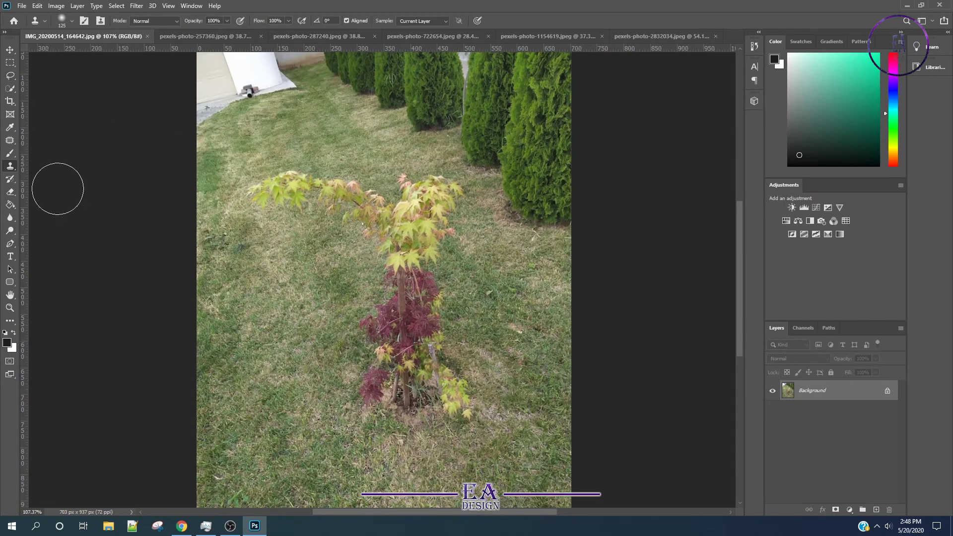
{"action": "left_click", "coordinate": [235, 434], "text": "alt"}
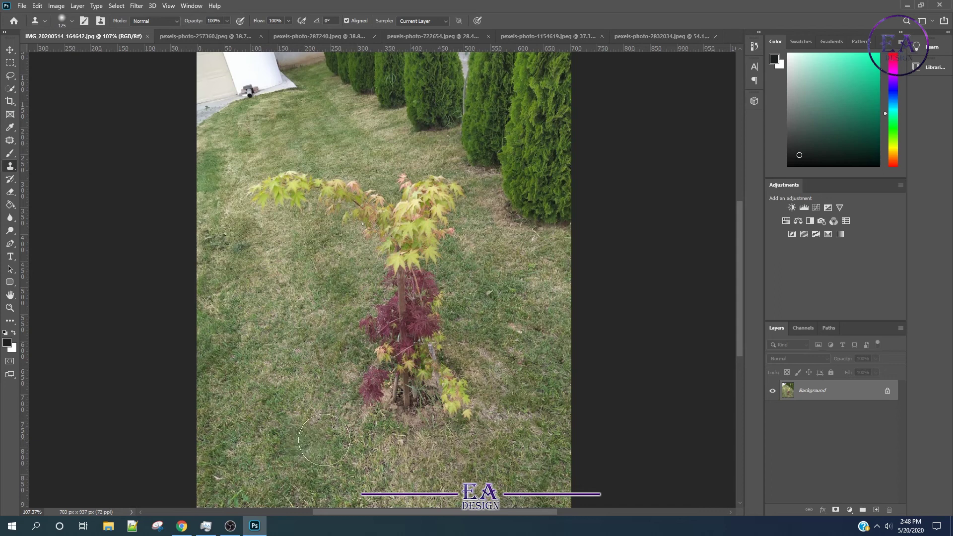
{"action": "mouse_move", "coordinate": [400, 431]}
{"action": "left_mouse_down"}
{"action": "mouse_move", "coordinate": [409, 402]}
{"action": "mouse_move", "coordinate": [438, 366]}
{"action": "mouse_move", "coordinate": [377, 355]}
{"action": "mouse_move", "coordinate": [408, 333]}
{"action": "mouse_move", "coordinate": [407, 316]}
{"action": "mouse_move", "coordinate": [372, 328]}
{"action": "mouse_move", "coordinate": [440, 278]}
{"action": "mouse_move", "coordinate": [381, 273]}
{"action": "mouse_move", "coordinate": [392, 248]}
{"action": "mouse_move", "coordinate": [447, 214]}
{"action": "mouse_move", "coordinate": [333, 235]}
{"action": "mouse_move", "coordinate": [278, 234]}
{"action": "mouse_move", "coordinate": [261, 199]}
{"action": "mouse_move", "coordinate": [447, 203]}
{"action": "left_mouse_up"}
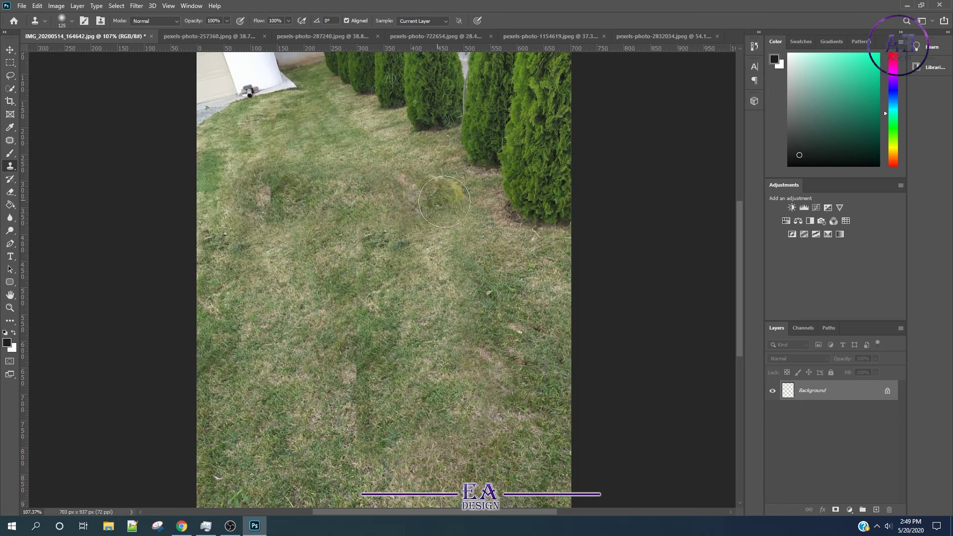
{"action": "left_click_drag", "start_coordinate": [254, 196], "coordinate": [303, 208]}
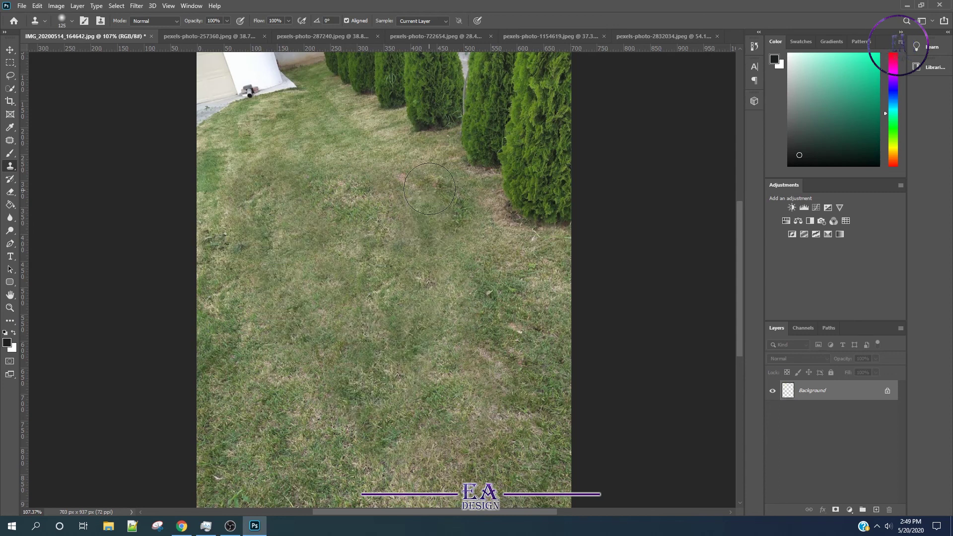
{"action": "scroll", "coordinate": [427, 331], "scroll_direction": "down", "scroll_amount": 5}
{"action": "scroll", "coordinate": [383, 280], "scroll_direction": "up", "scroll_amount": 2}
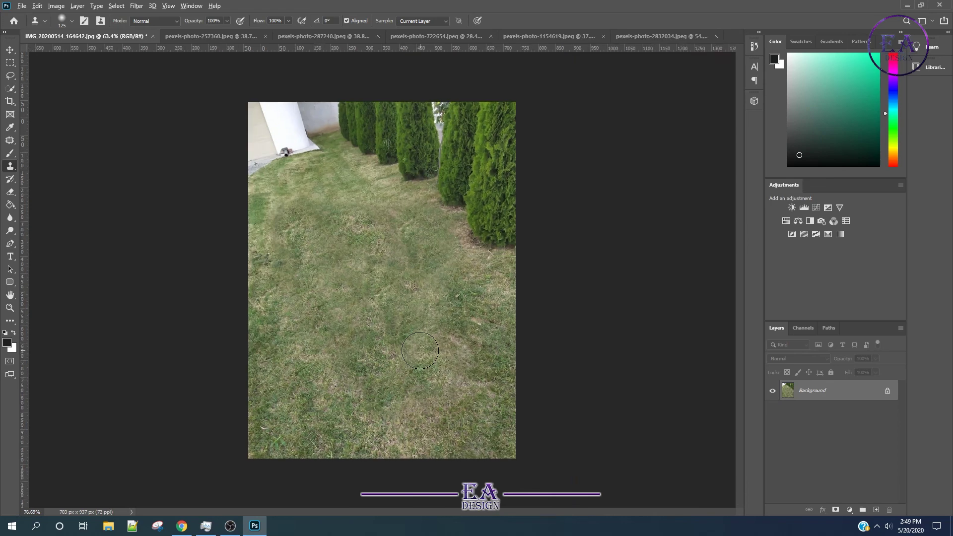